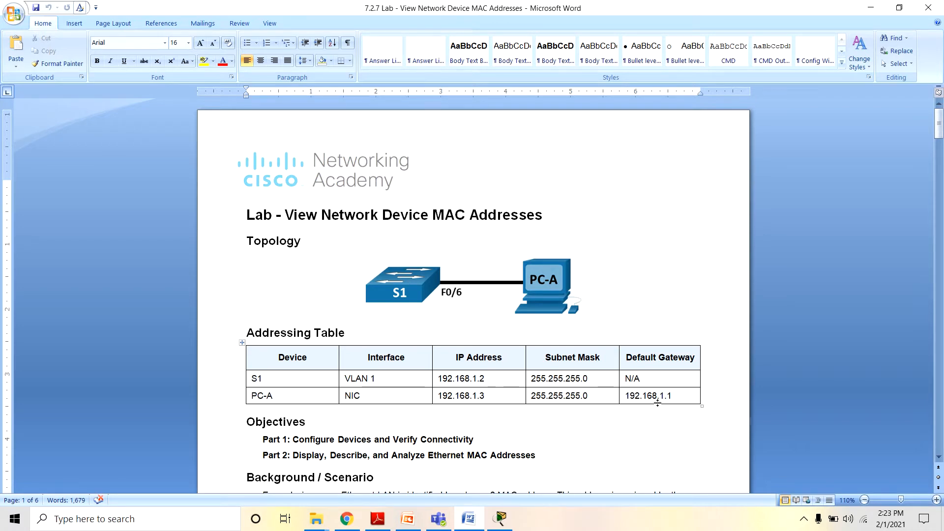
Switch to Cisco Packet Tracer and place a 2960-24TT switch with a PC beside it in the logical workspace
left_click(501, 517)
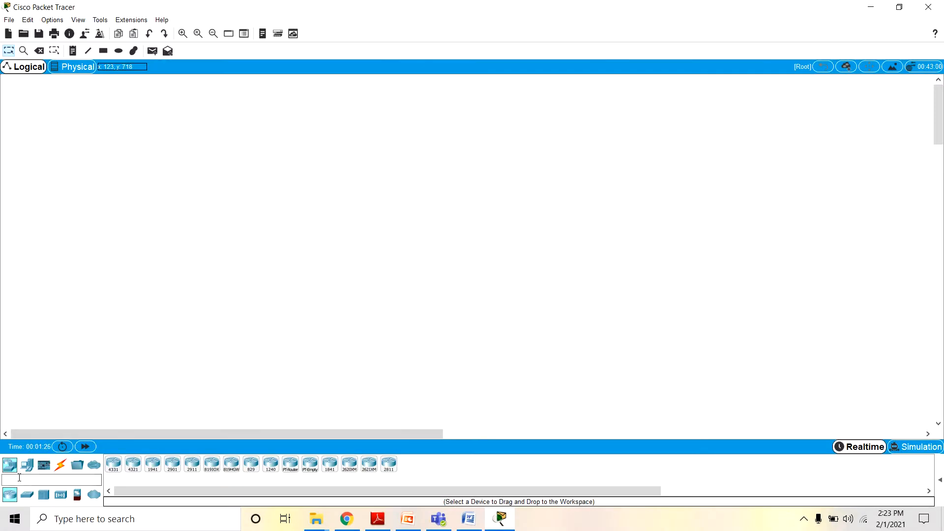
left_click(28, 497)
left_click(113, 464)
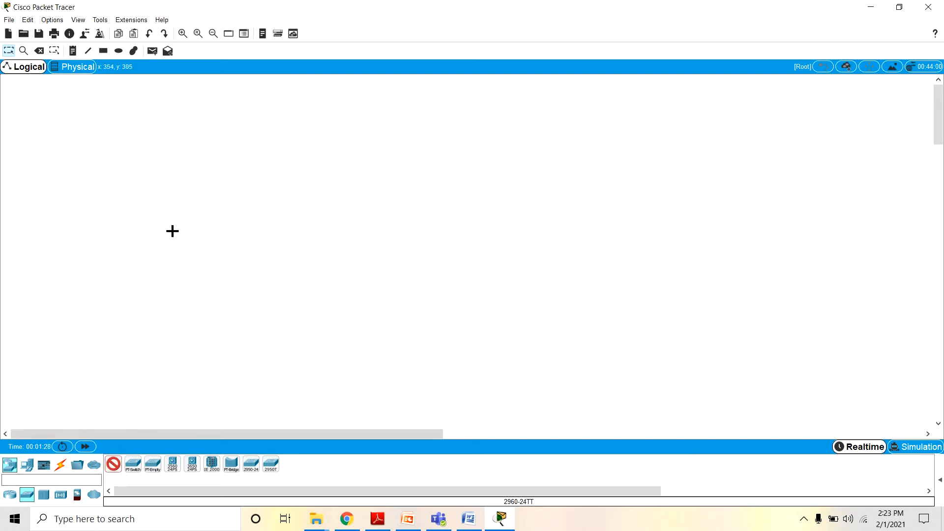
left_click(197, 181)
left_click(27, 464)
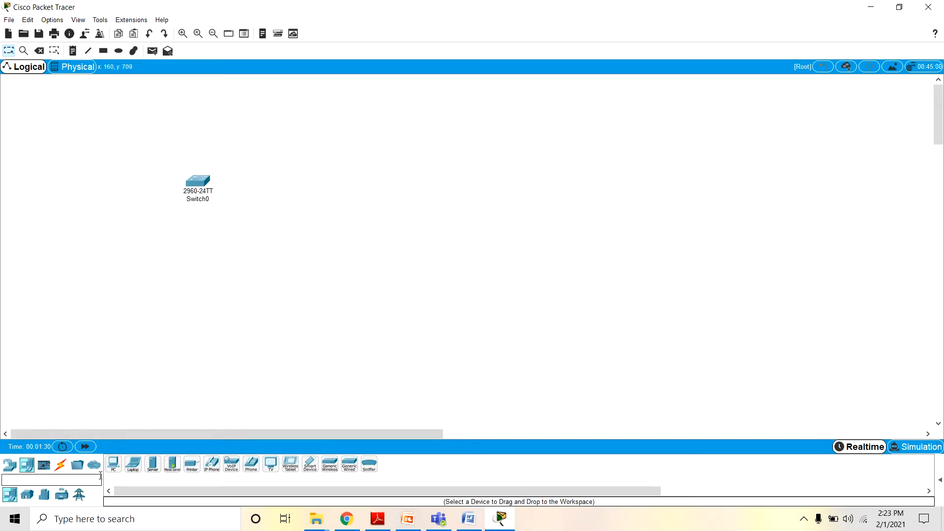
left_click(113, 464)
left_click(353, 188)
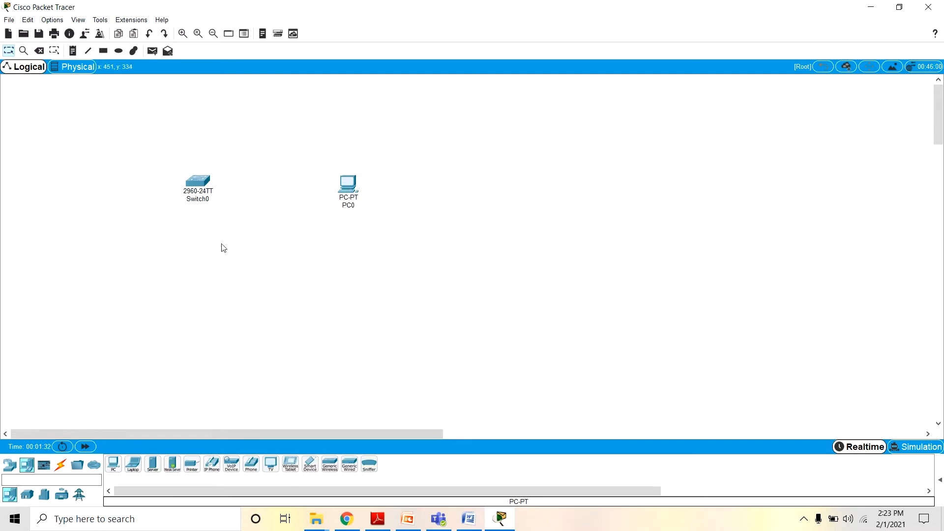
Connect Switch0's FastEthernet0/1 port to PC0 with a copper straight-through cable
left_click(61, 464)
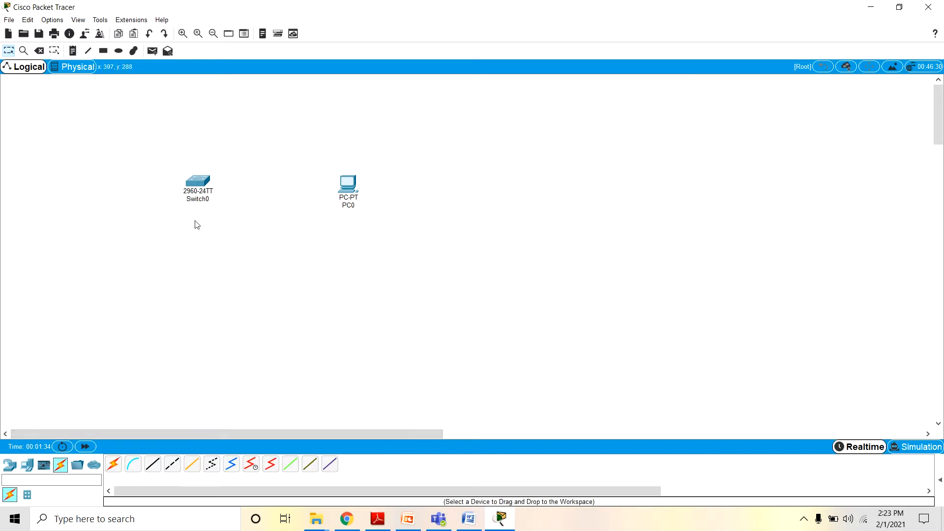
left_click(152, 464)
left_click(197, 189)
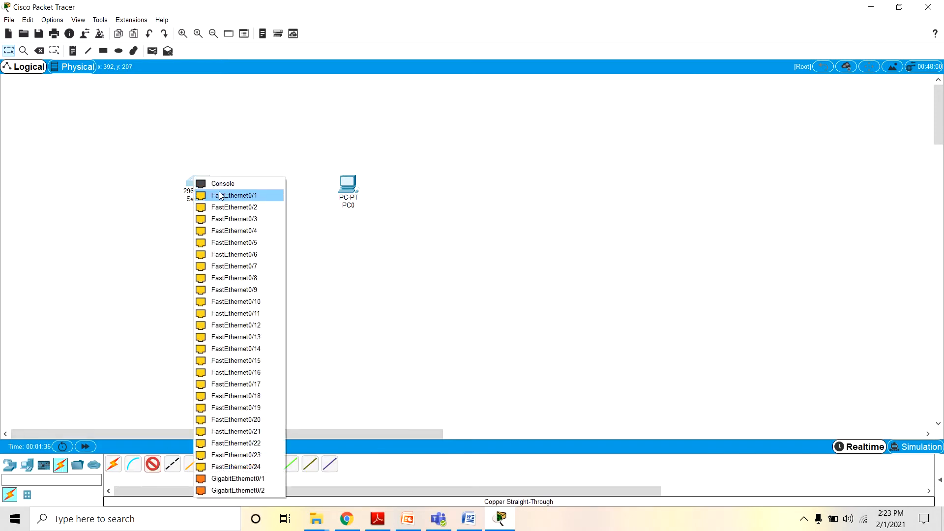
left_click(219, 194)
left_click(347, 191)
left_click(346, 191)
left_click(374, 229)
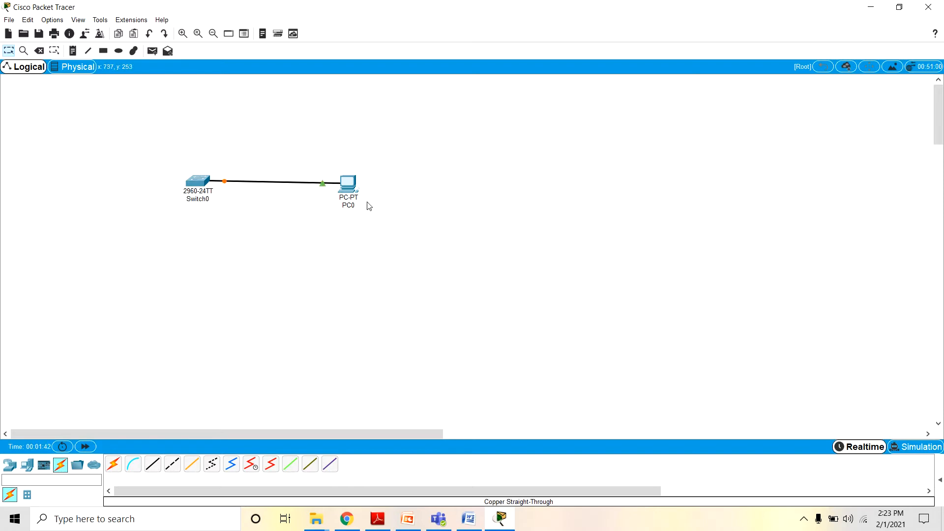
Give PC0 the static IP address 192.168.1.2, copied from the lab document's addressing table in Word, and fill in the subnet mask 255.255.255.0
left_click(349, 185)
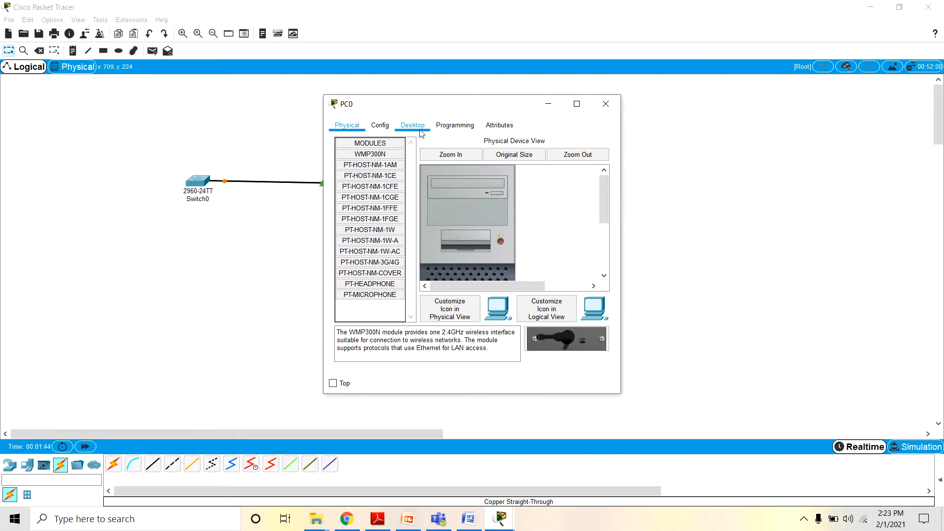
left_click(420, 129)
left_click(364, 175)
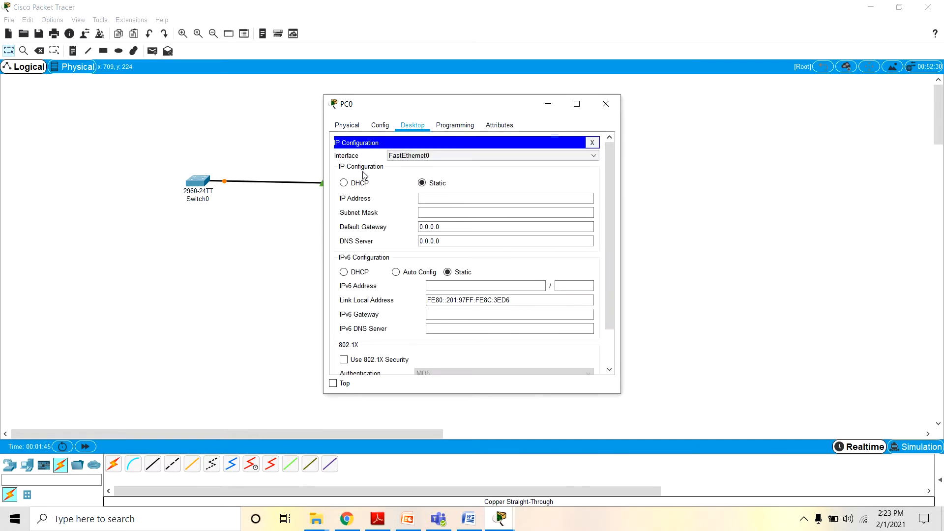
left_click(427, 198)
left_click(468, 518)
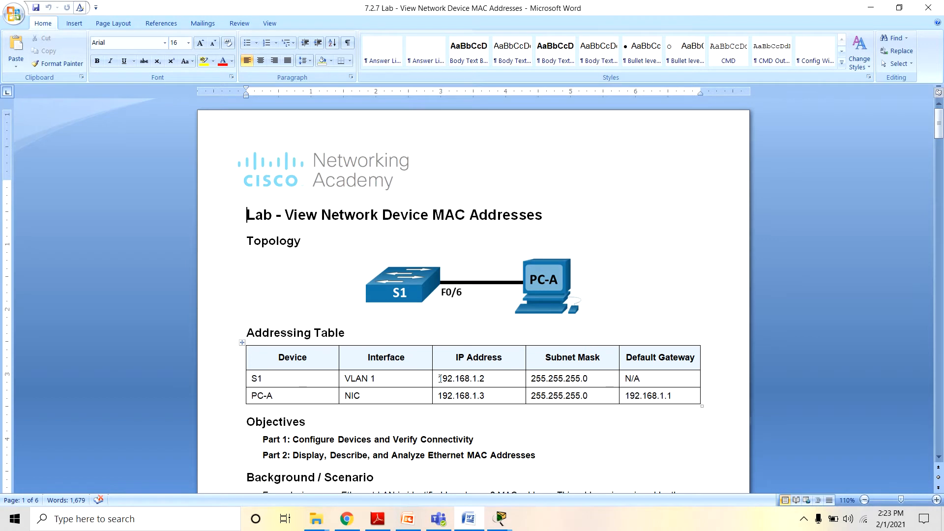
left_click_drag(439, 378, 487, 378)
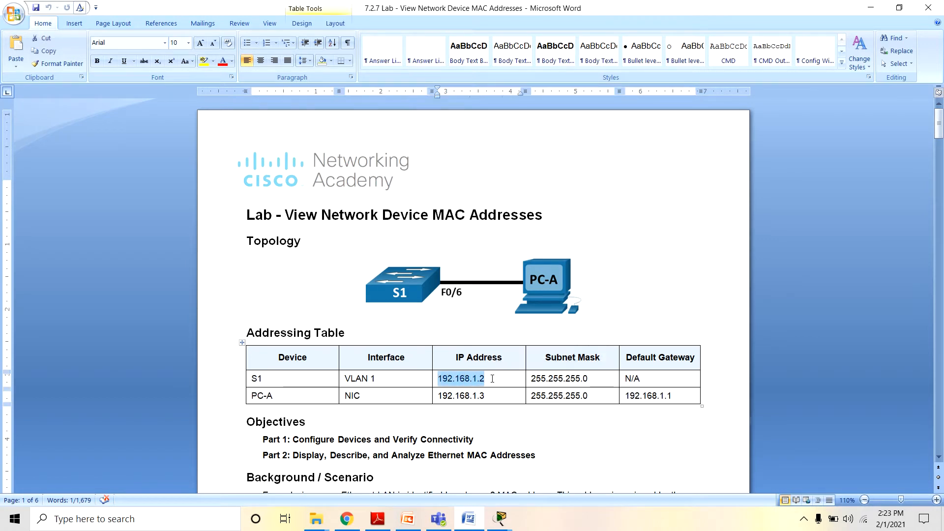
key("ctrl+c")
left_click(500, 518)
left_click(546, 473)
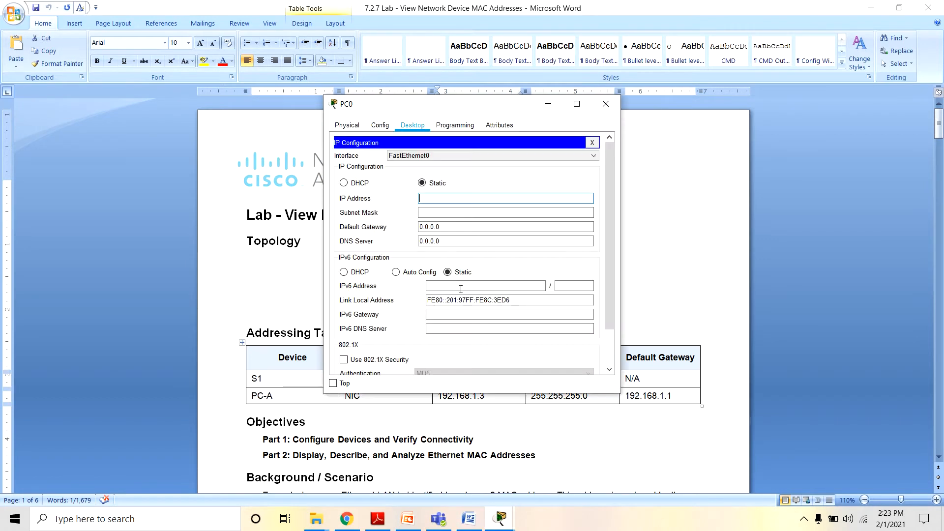
key("ctrl+v")
left_click(455, 213)
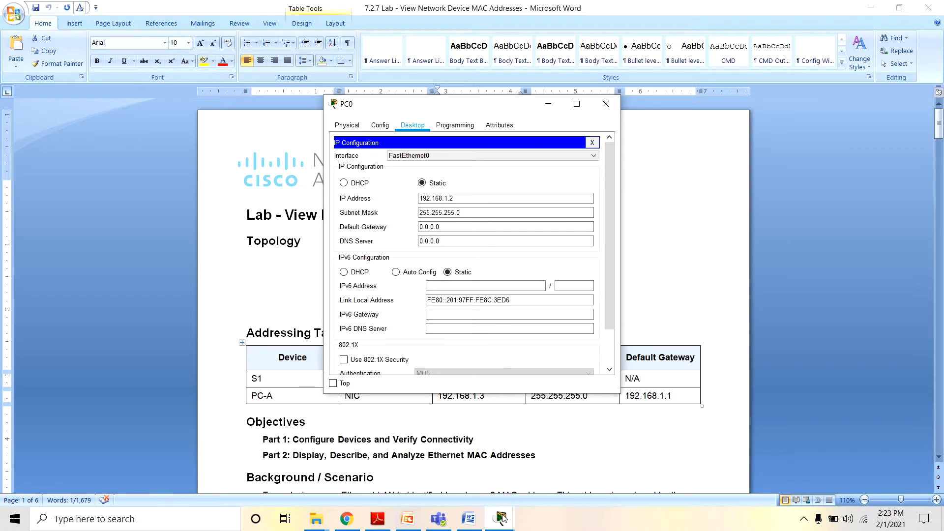
Replace PC0's IP address with 192.168.1.3, copied from the PC-A row of the Word document's addressing table
left_click(469, 518)
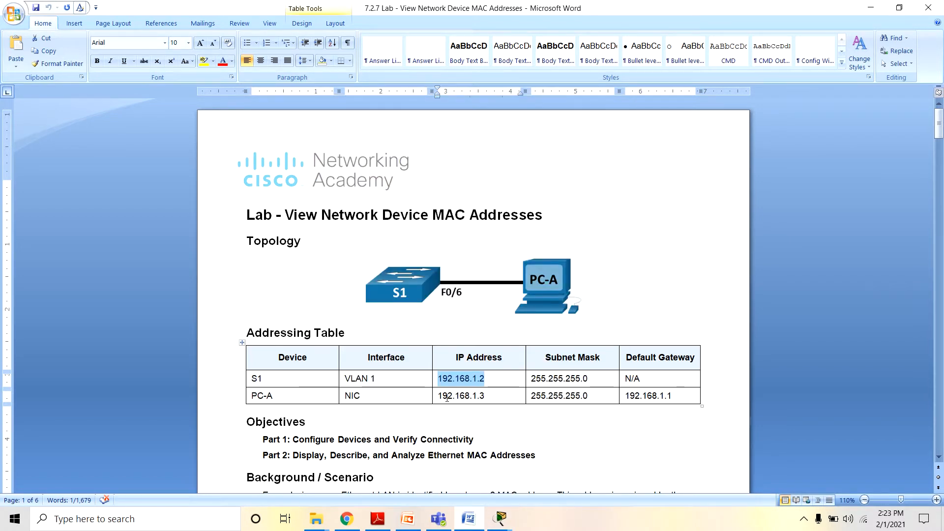
left_click_drag(439, 397, 485, 397)
key("ctrl+c")
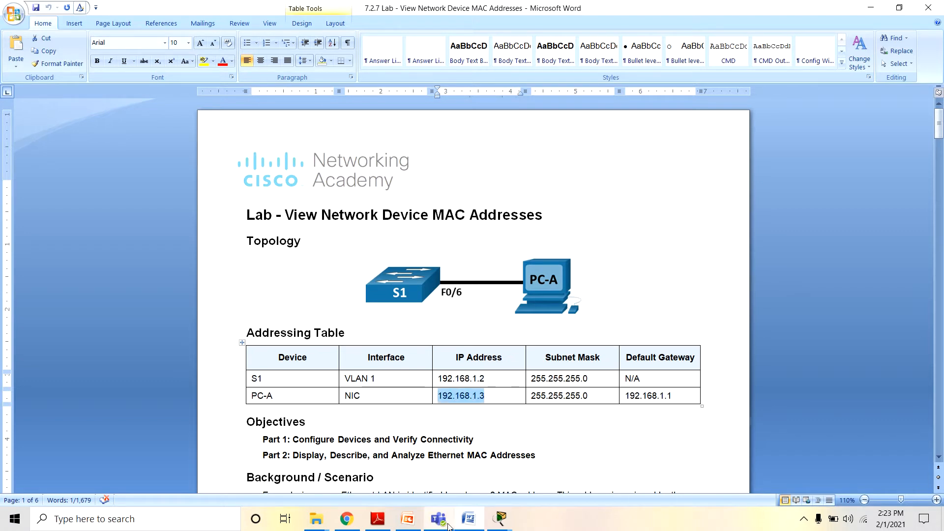
left_click(499, 515)
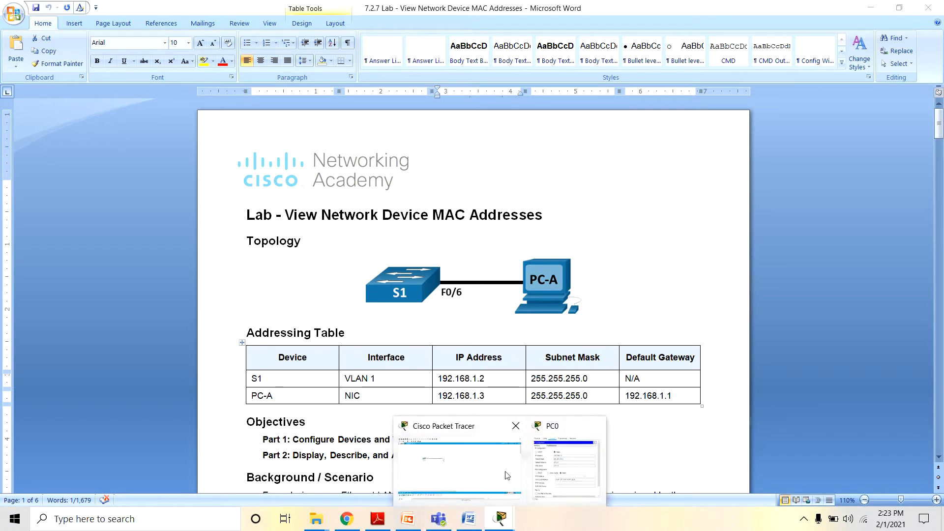
left_click(556, 462)
left_click_drag(453, 198, 412, 198)
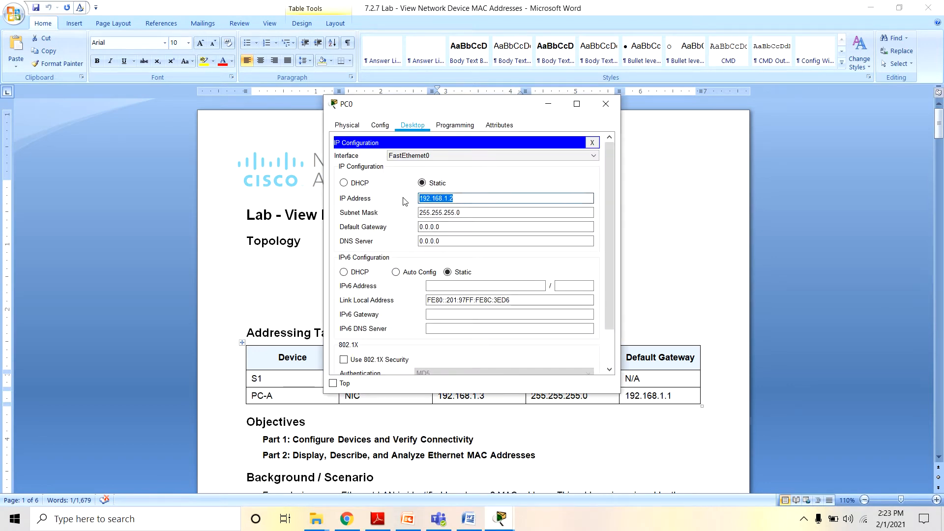
key("ctrl+v")
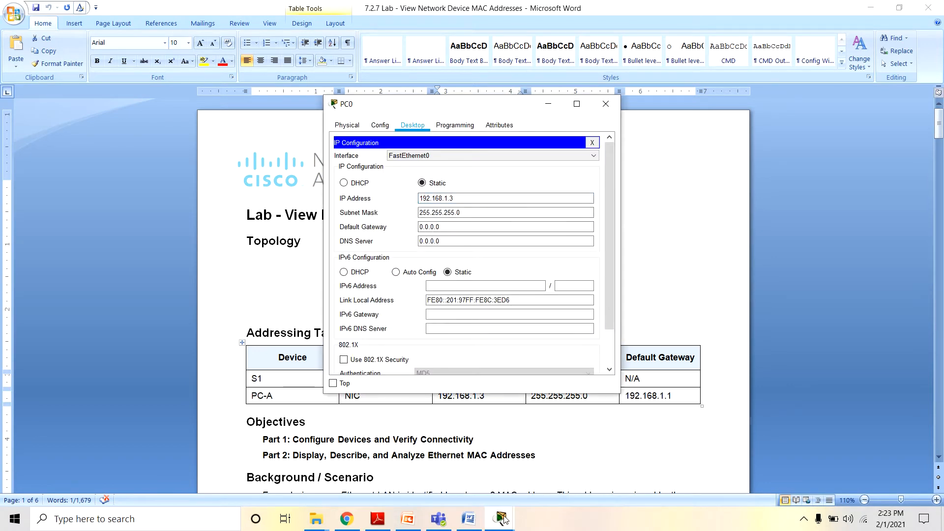
Set PC0's default gateway to 192.168.1.1, copied from the Word document's addressing table, and minimize the PC0 window
left_click(484, 519)
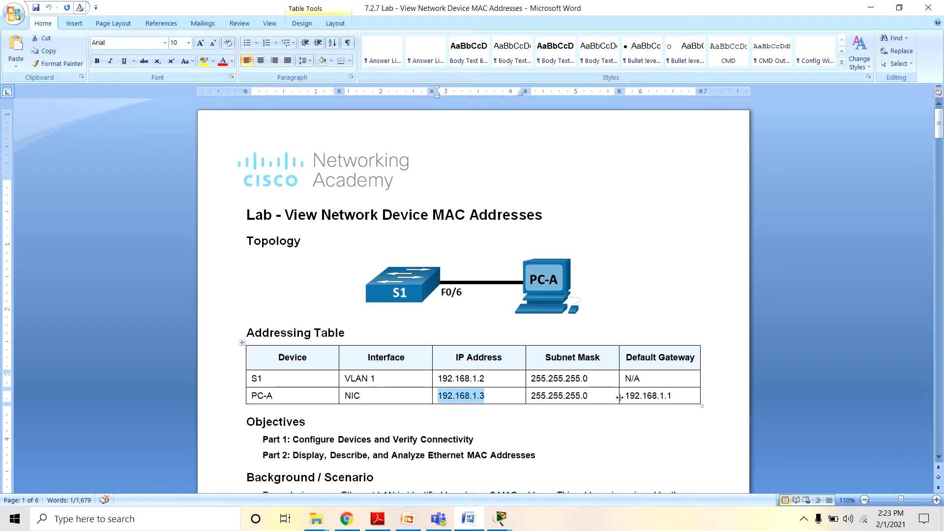
left_click_drag(625, 397, 673, 396)
key("ctrl+c")
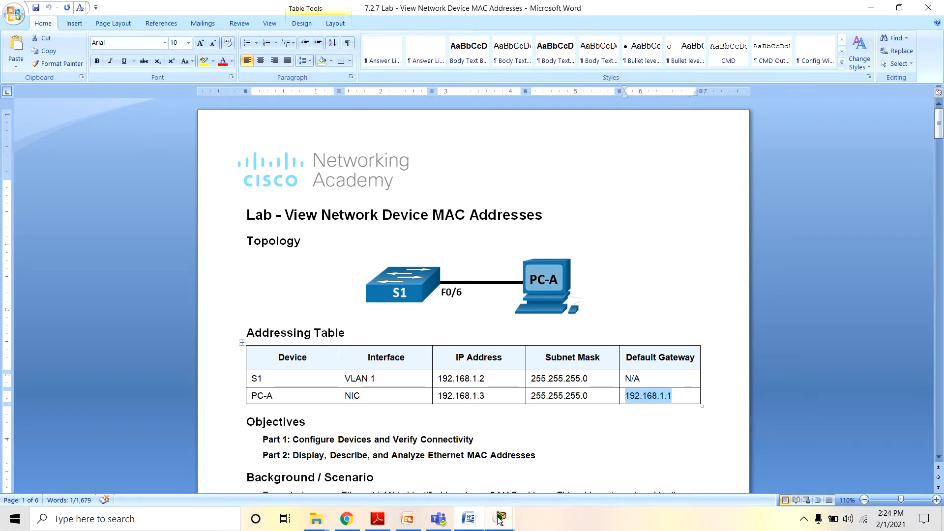
left_click(500, 517)
left_click(544, 471)
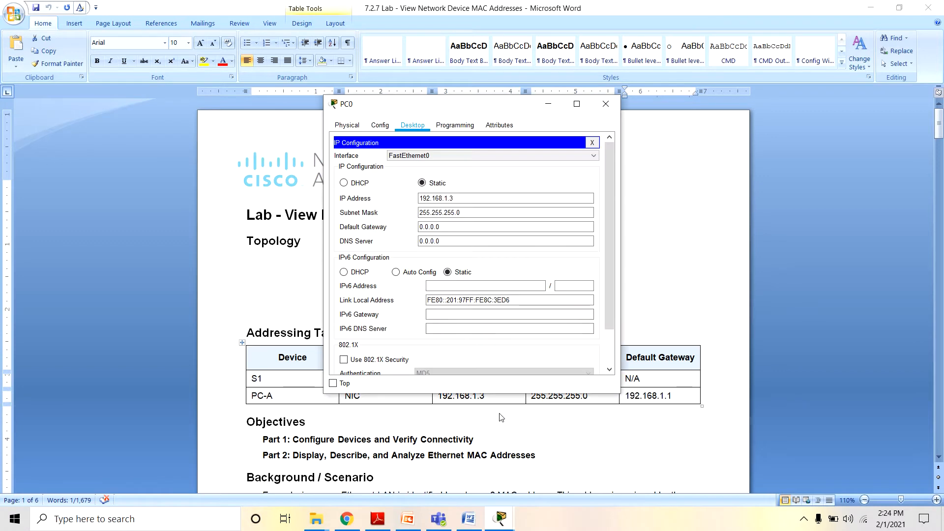
double_click(441, 226)
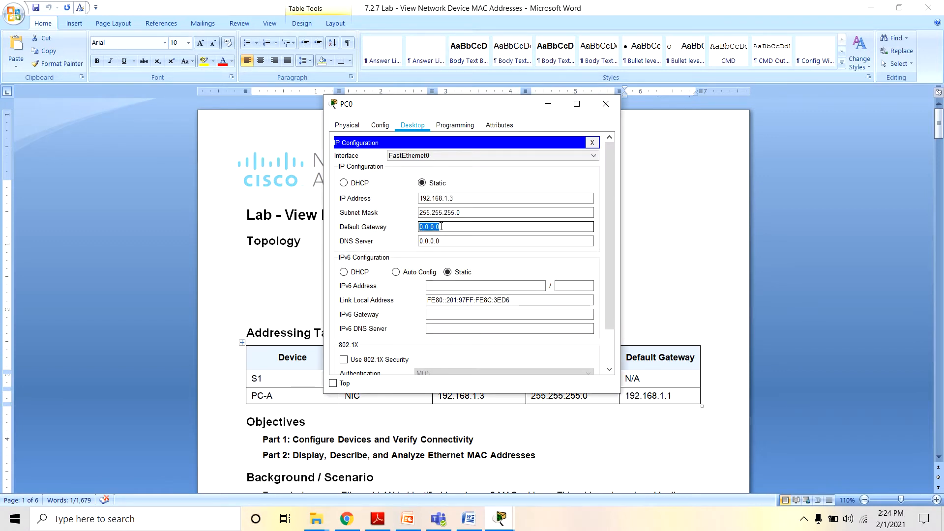
key("ctrl+v")
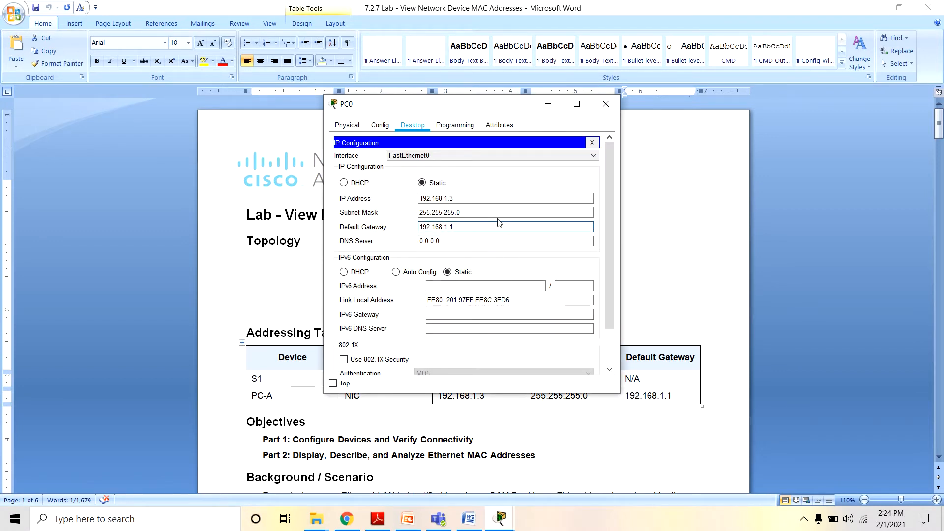
left_click(379, 127)
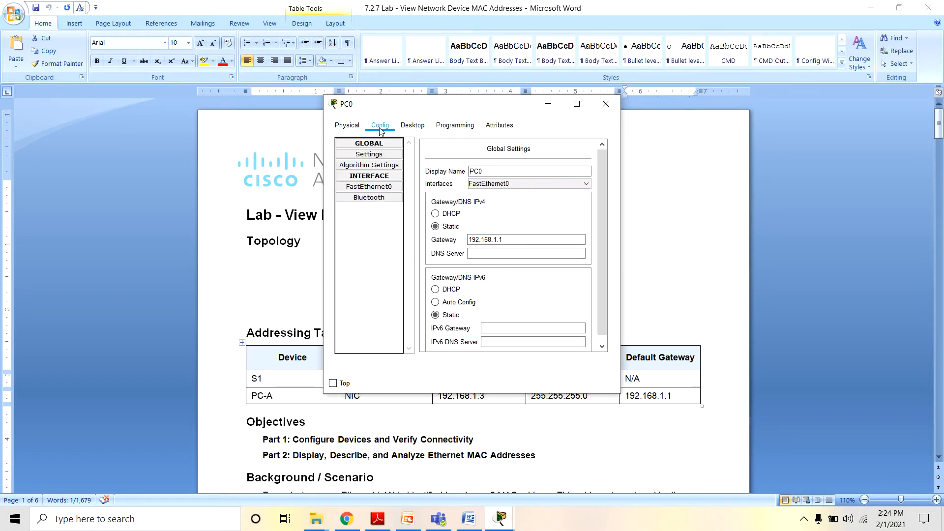
left_click(548, 104)
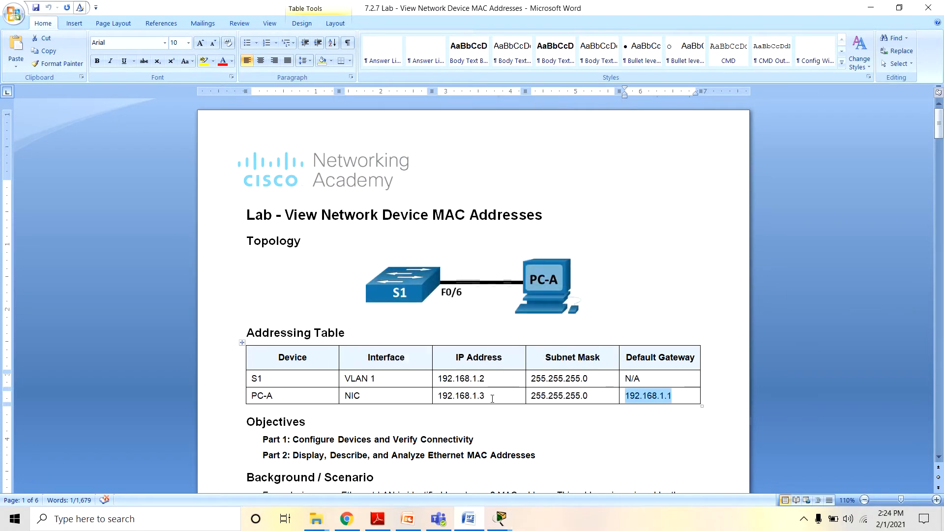
Return to the Packet Tracer workspace and move Switch0 slightly downward
left_click(486, 515)
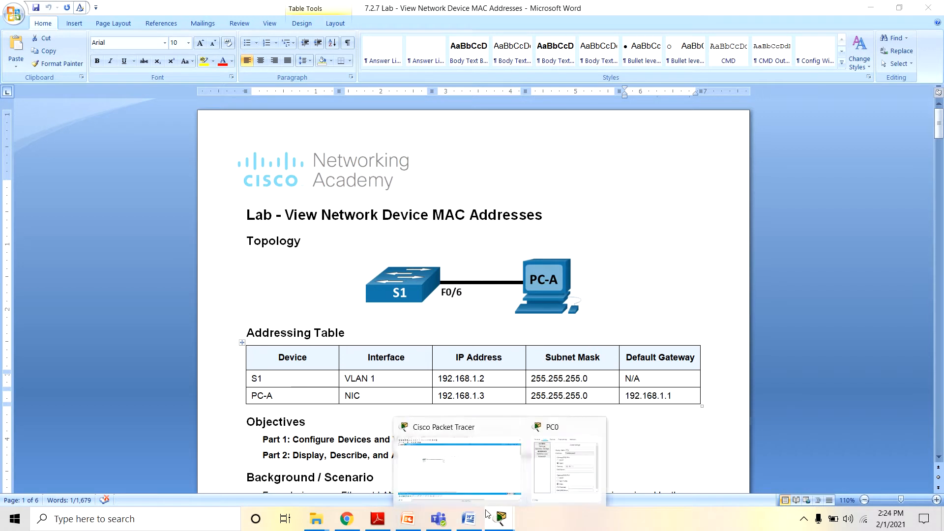
left_click(458, 442)
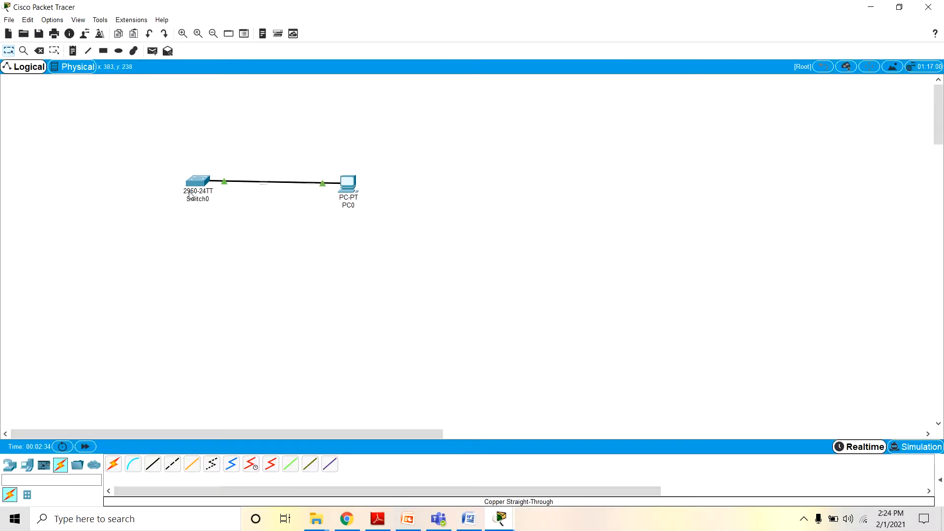
left_click_drag(191, 195, 193, 203)
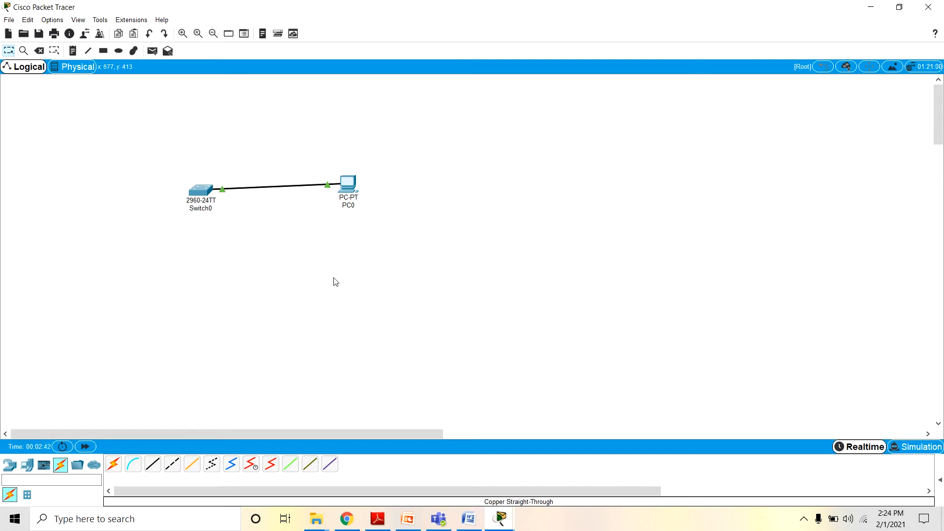
Open Switch0's command line and enter global configuration mode with the commands enable and configure terminal
left_click(184, 36)
left_click(185, 36)
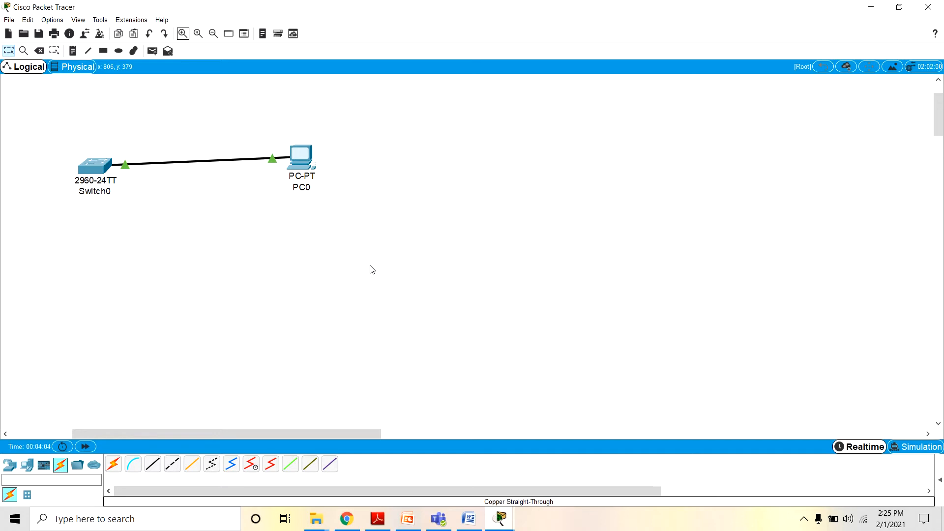
left_click(108, 172)
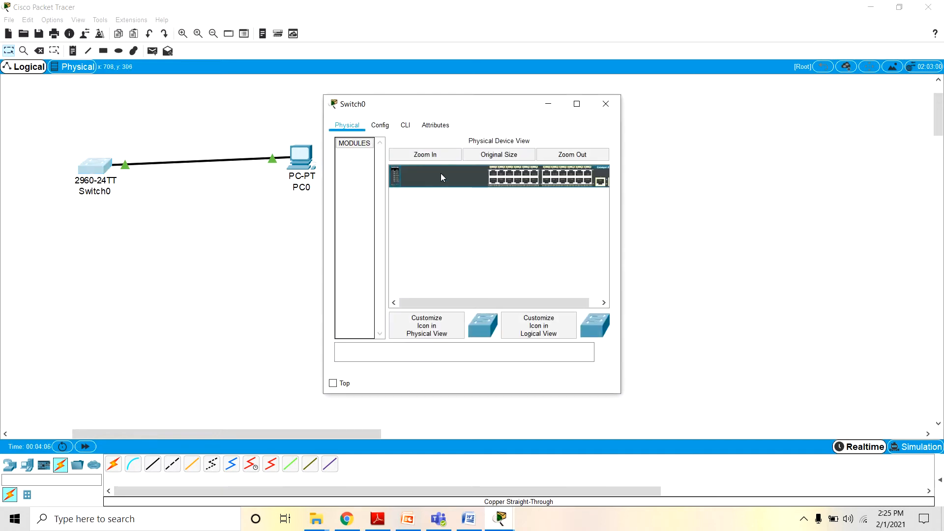
left_click(405, 126)
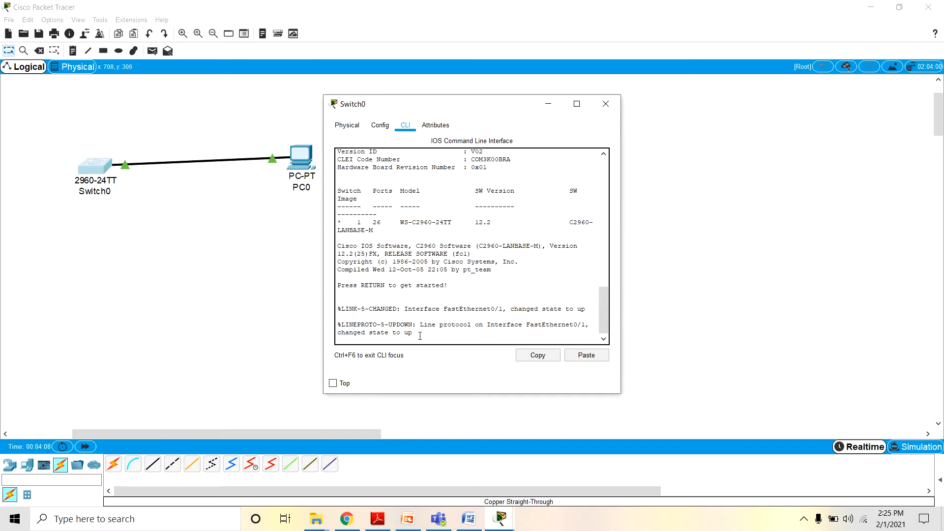
key("Return")
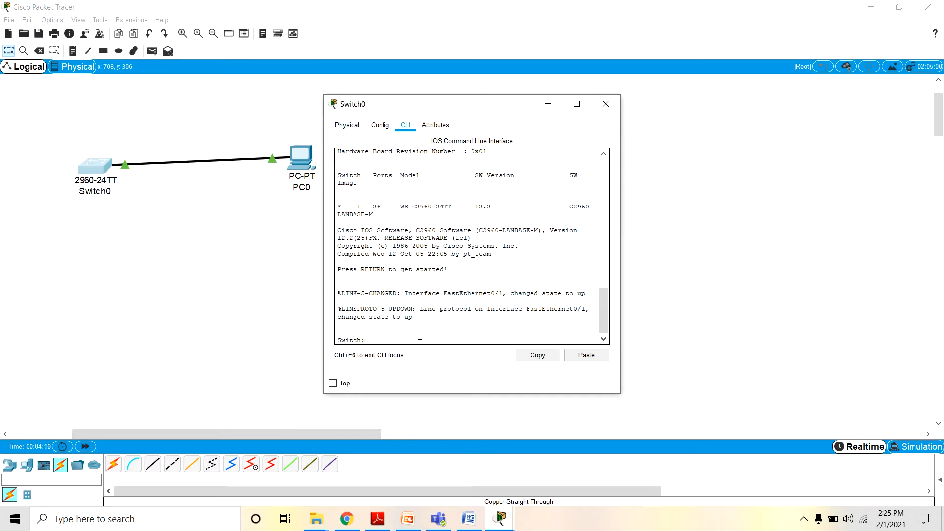
type("enable")
key("Return")
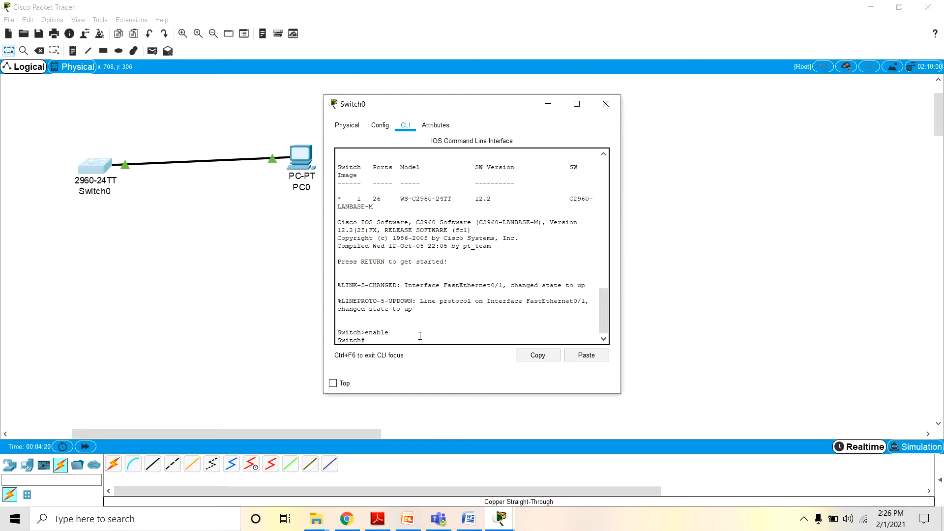
type("configure terminal")
key("Return")
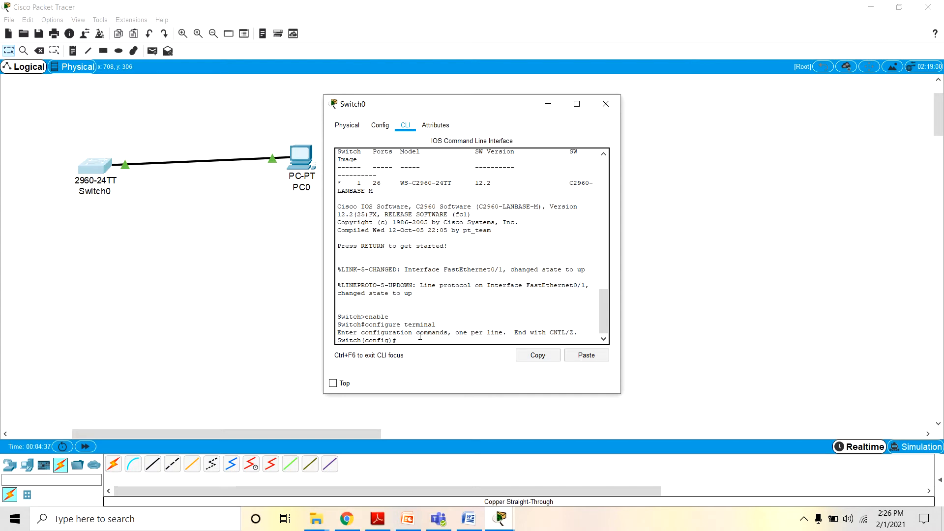
Check the S1 row of the Word document's addressing table, return to Switch0's command line and set the hostname to s1
left_click(468, 518)
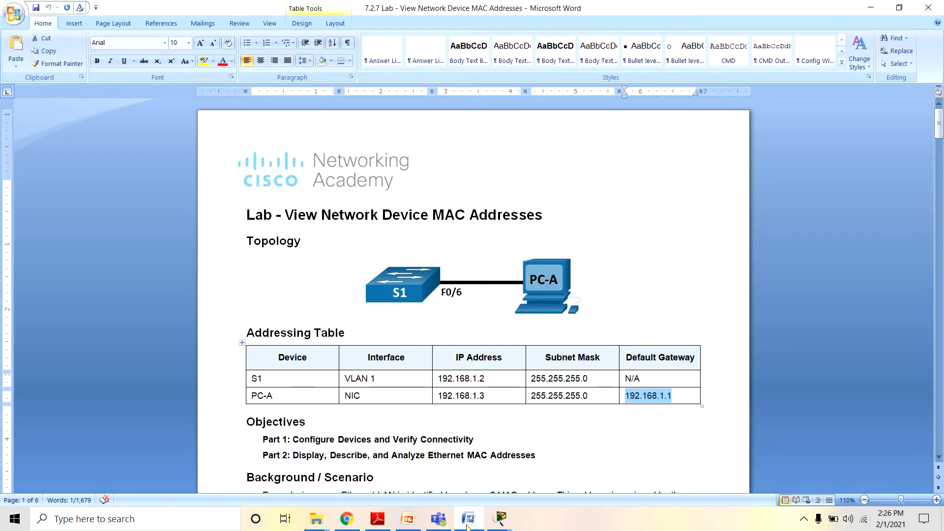
left_click(501, 518)
left_click(590, 469)
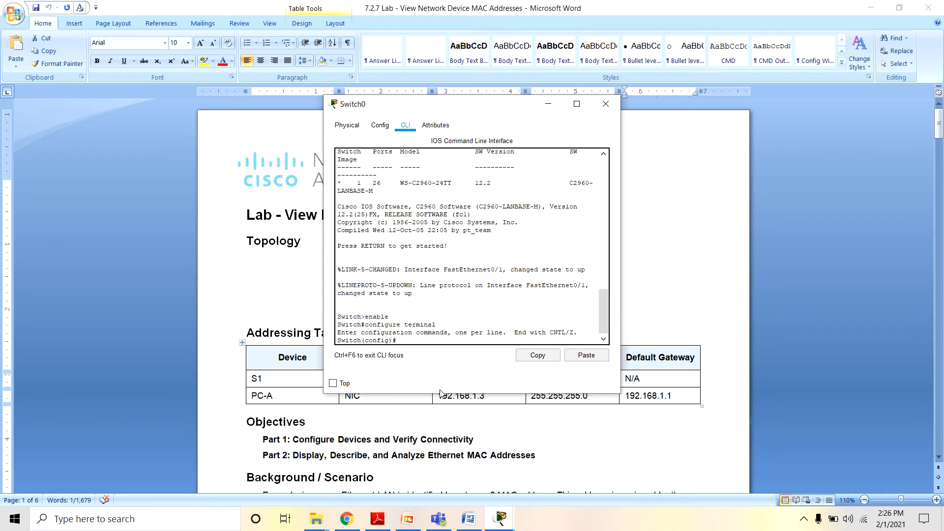
type("hostname s1")
key("Return")
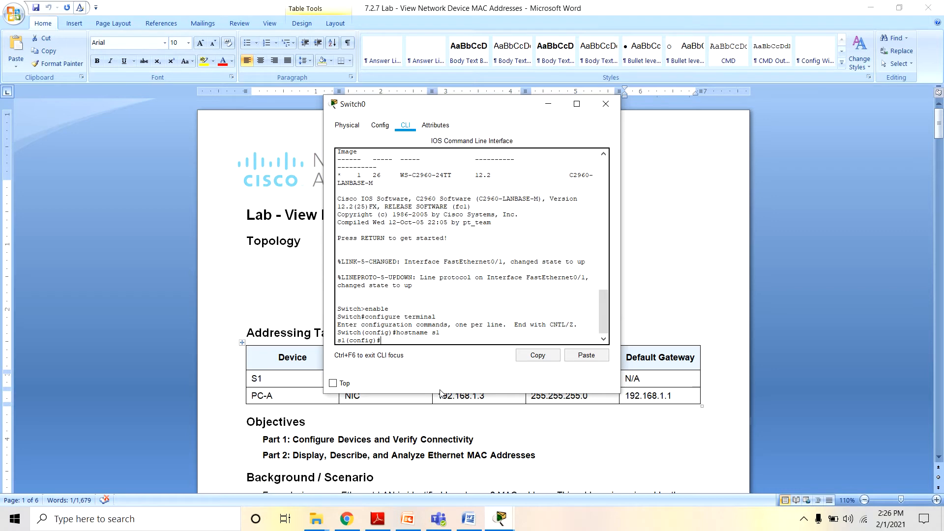
Disable DNS lookups on the switch with the command no ip domain-lookup
type("no ip")
key("BackSpace")
key("BackSpace")
key("BackSpace")
key("BackSpace")
key("BackSpace")
key("BackSpace")
type("main-lookup")
key("Return")
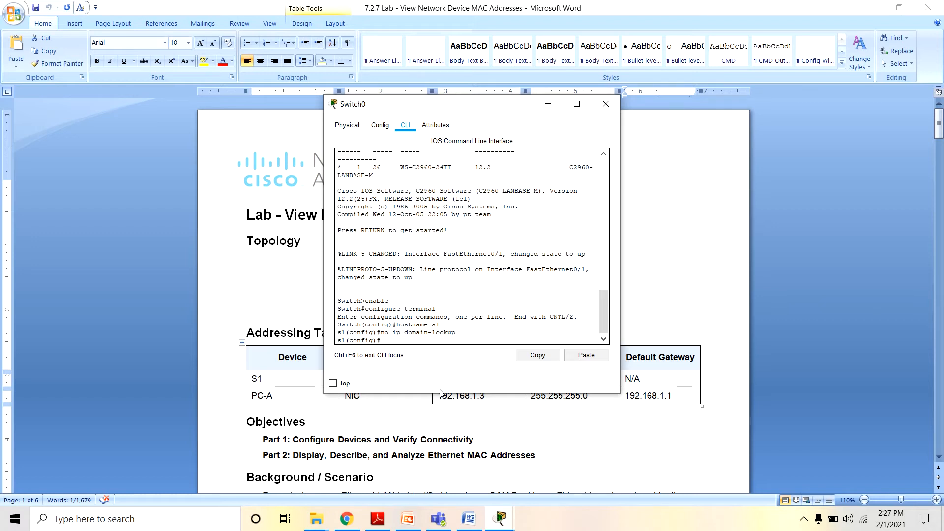
Configure interface vlan 1 with IP address 192.168.1.2 and mask 255.255.255.0, and enable it with no shutdown
type("terface vlan 1")
key("Return")
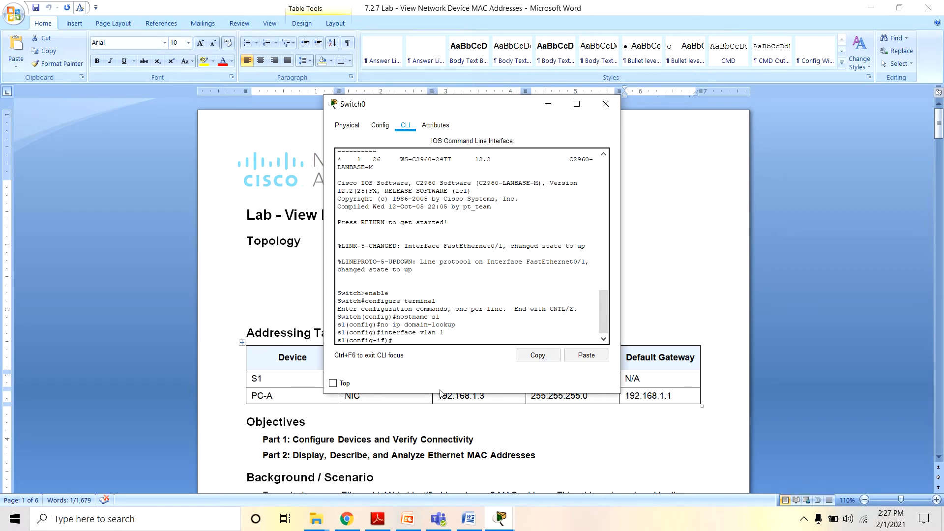
type("ip address 192.168.1.2 255.255.255.0")
key("Return")
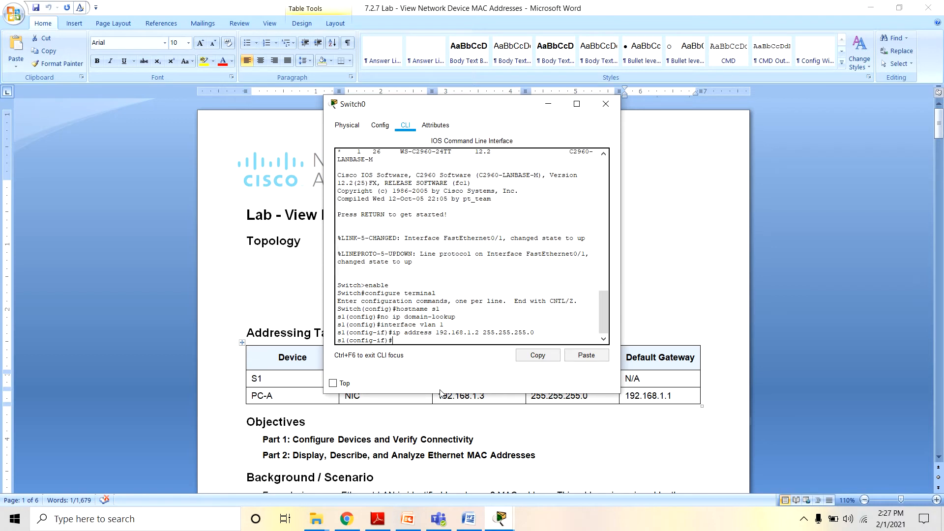
type("no shutdown")
key("Return")
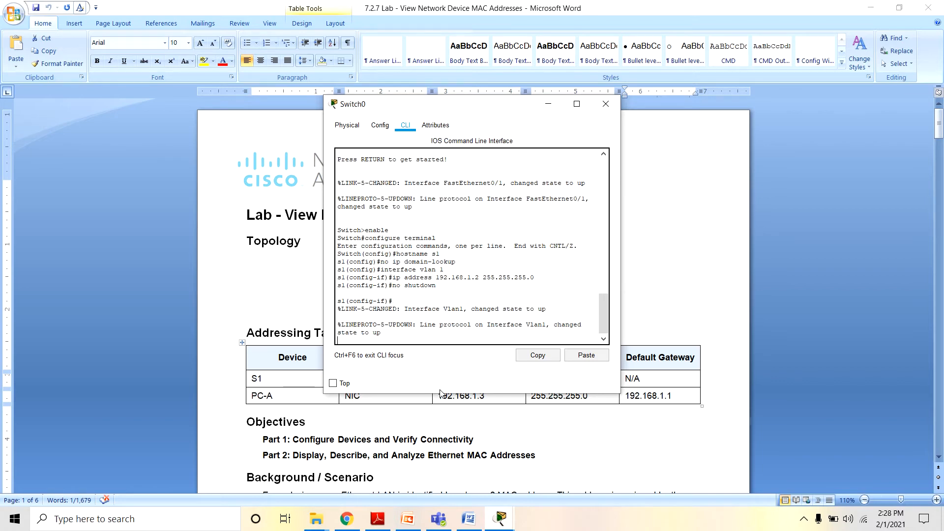
Leave the switch's interface configuration with the command end, returning to the privileged EXEC prompt
key("Return")
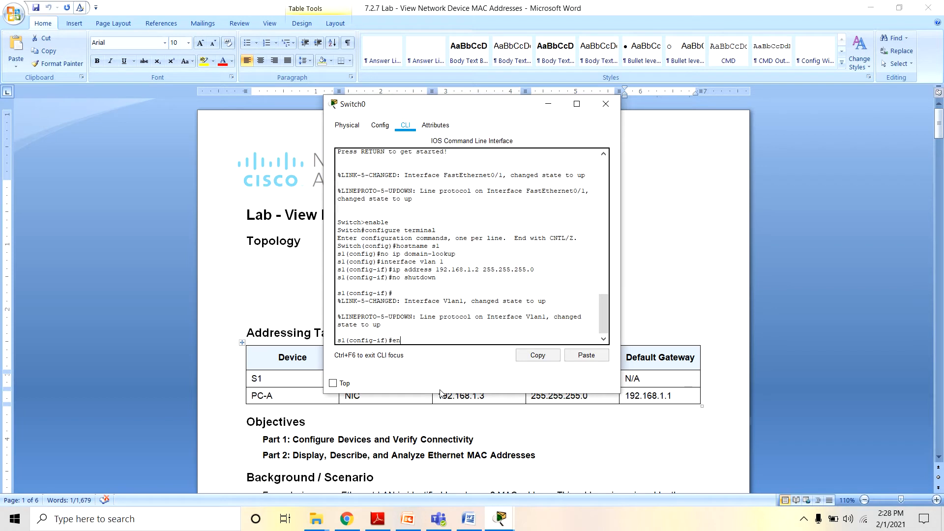
key("Return")
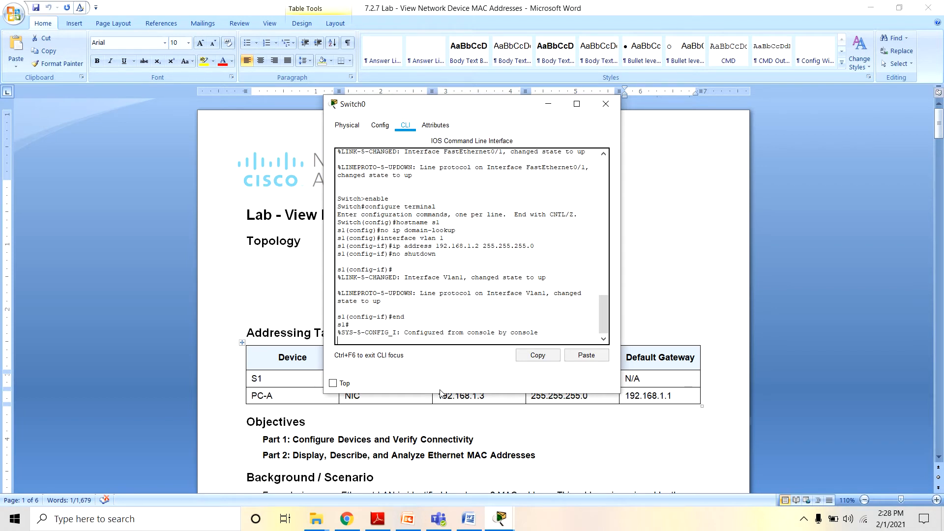
key("Return")
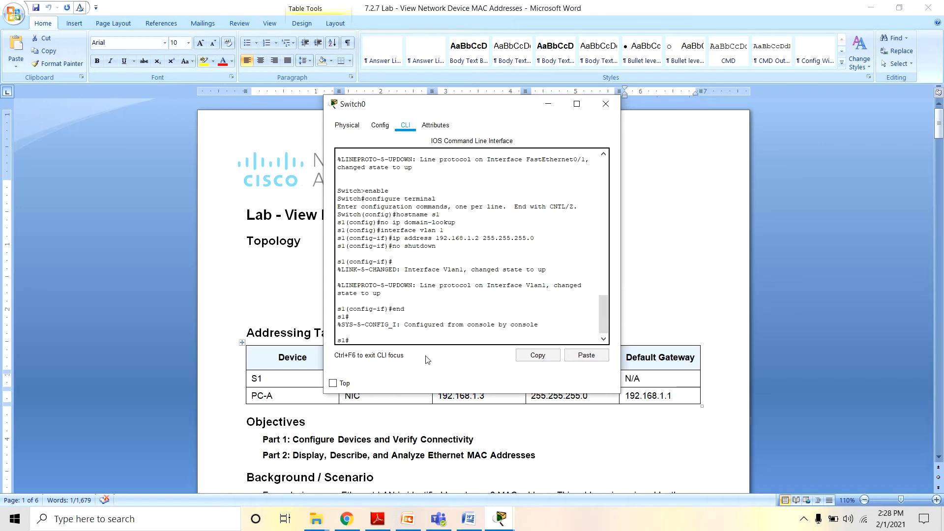
Review PC0's IP configuration and global settings, and close the PC0 window
mouse_move(491, 517)
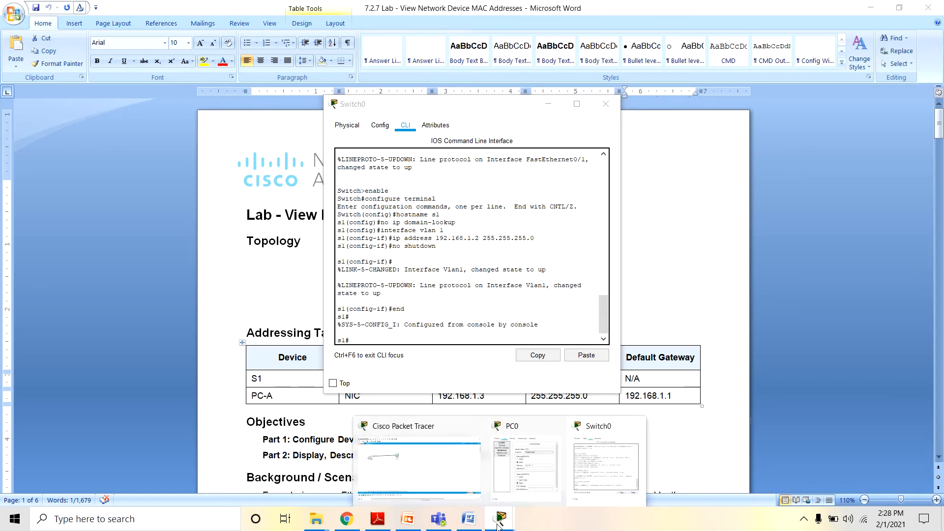
left_click(532, 455)
left_click(413, 125)
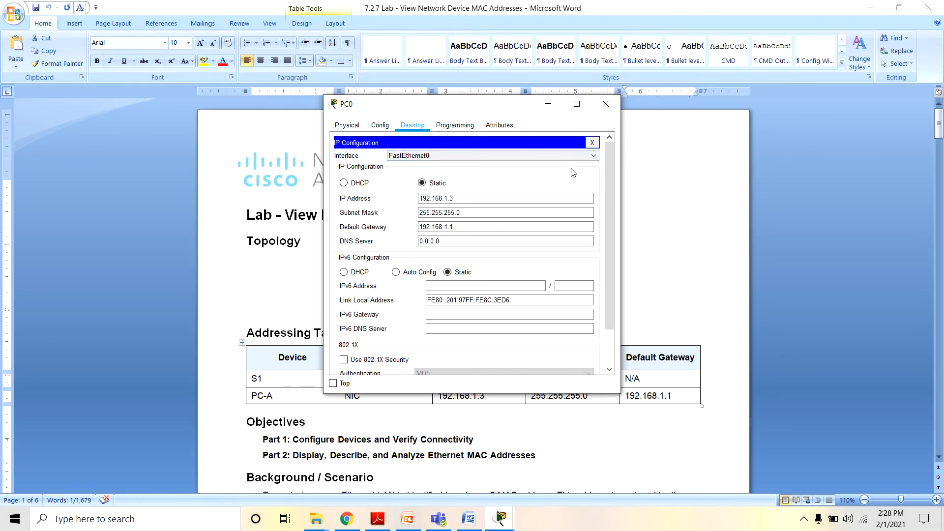
left_click(383, 127)
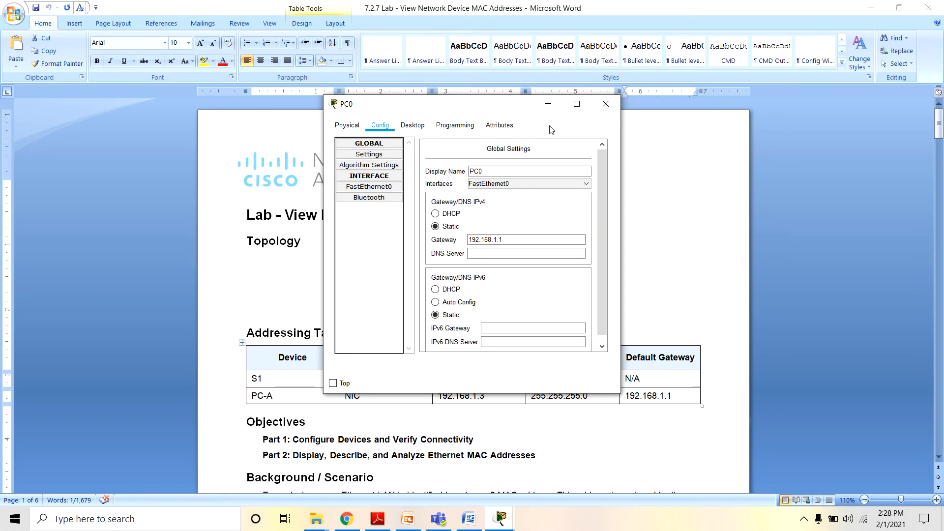
left_click(419, 129)
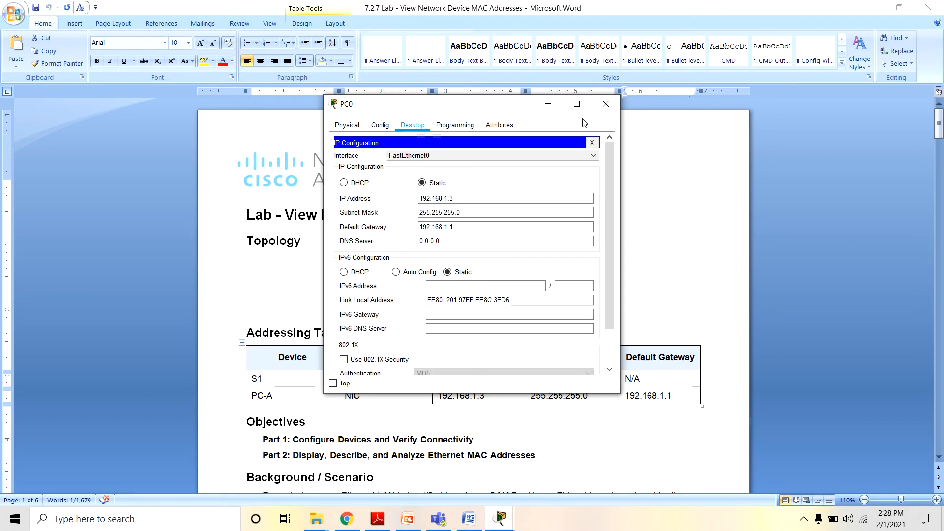
left_click(604, 105)
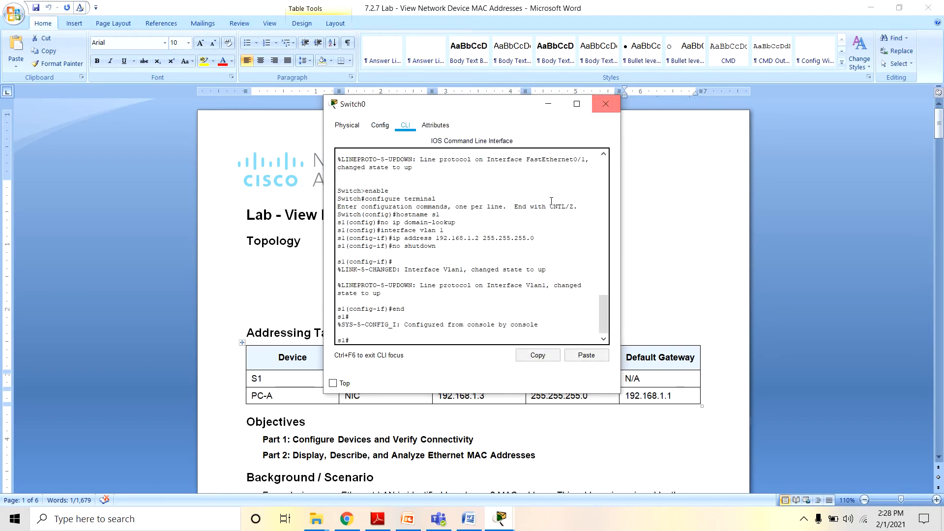
Minimize the Switch0 window and open PC0's Command Prompt from the Packet Tracer workspace
left_click(549, 104)
mouse_move(499, 522)
left_click(467, 433)
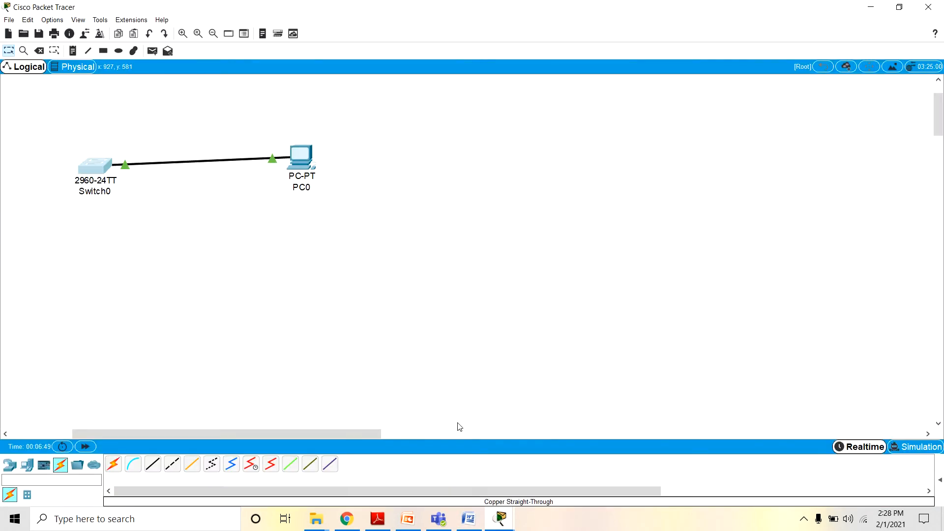
left_click(303, 165)
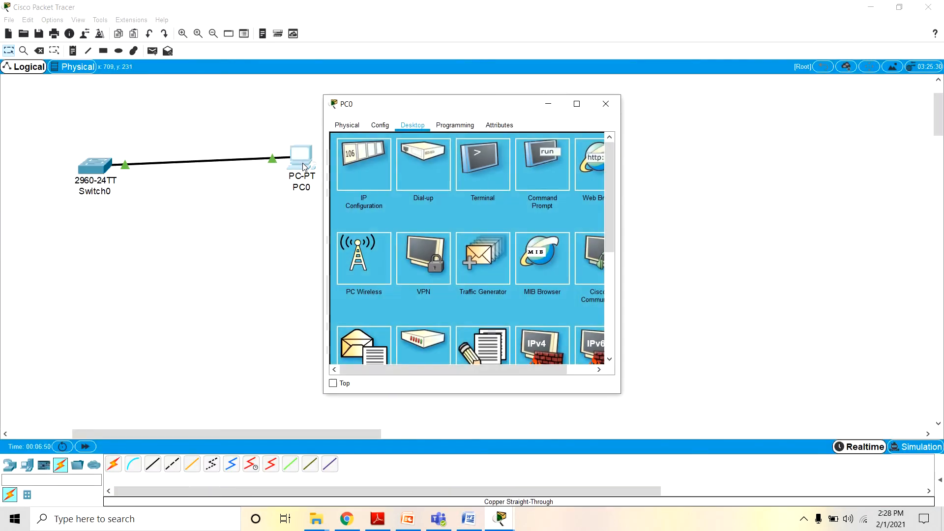
left_click(543, 172)
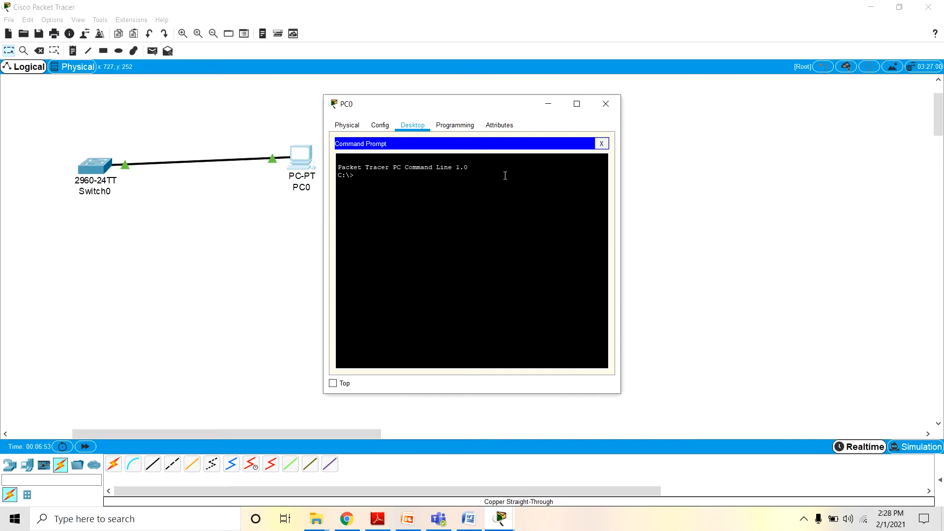
Ping the switch at 192.168.1.2 from PC0's Command Prompt, checking the address in the Word document's addressing table
type("ping 192.168.")
left_click(469, 519)
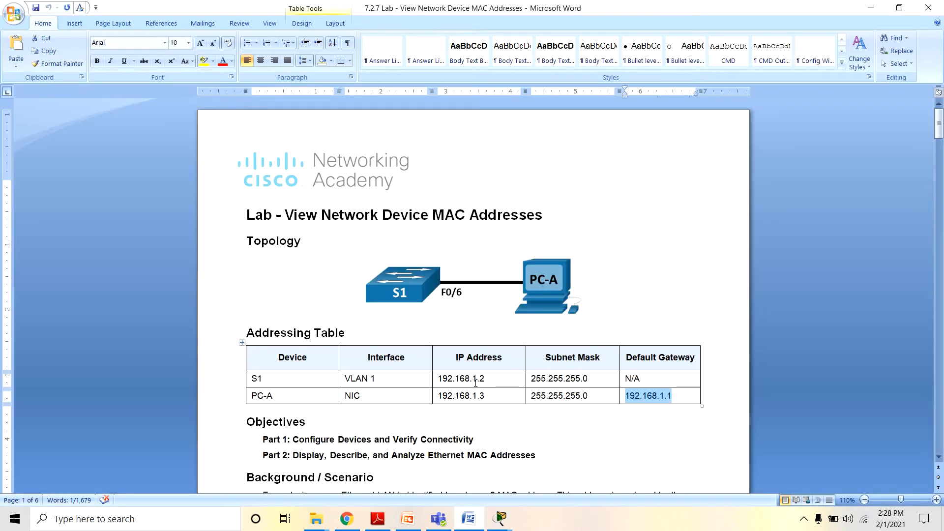
mouse_move(501, 519)
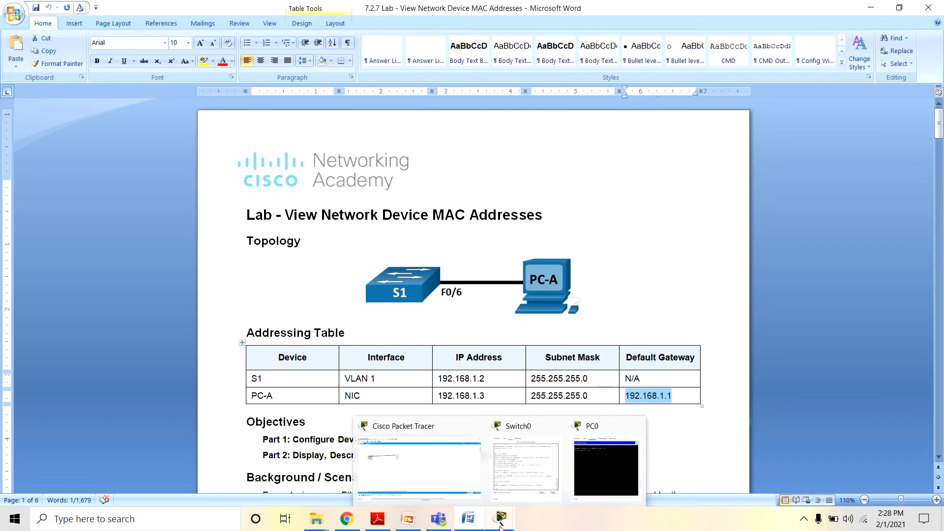
left_click(582, 463)
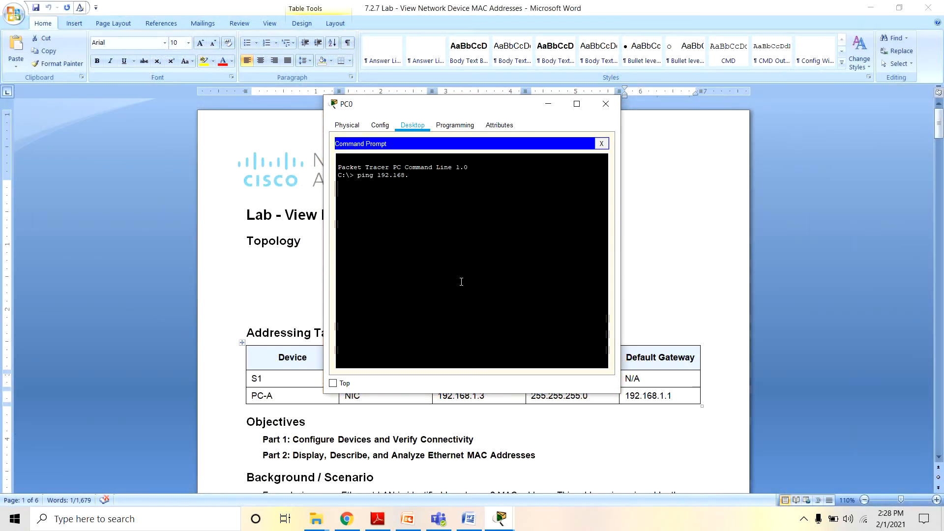
type("1.2")
key("Return")
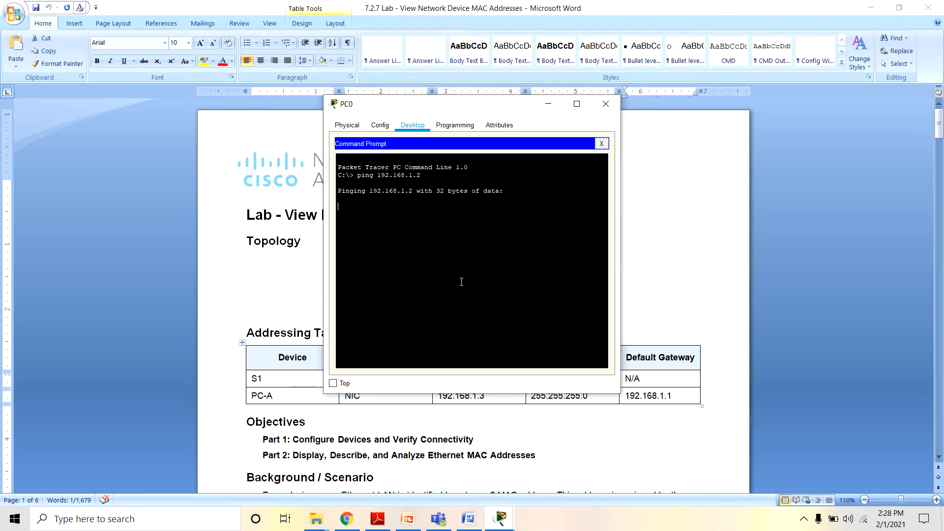
Show the Packet Tracer workspace behind PC0's Command Prompt and move the PC0 window aside to examine the ping replies
mouse_move(498, 527)
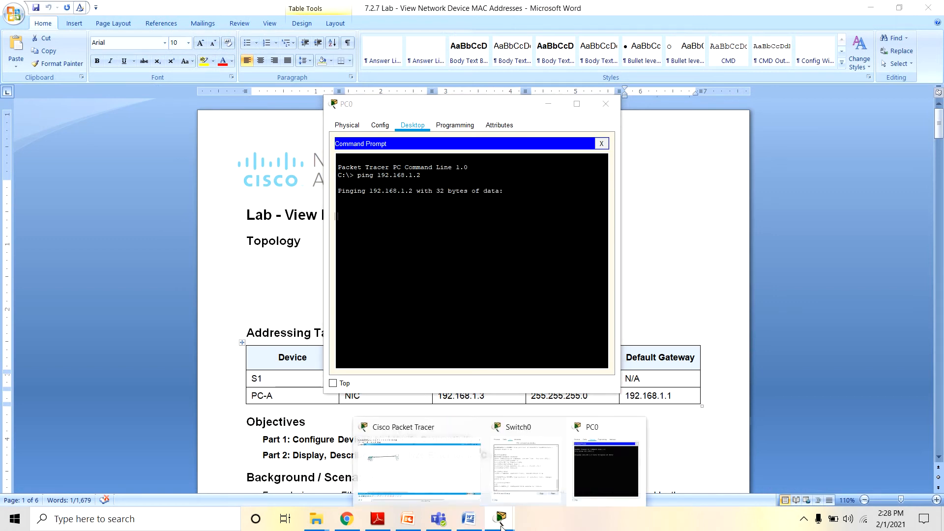
left_click(445, 475)
mouse_move(503, 516)
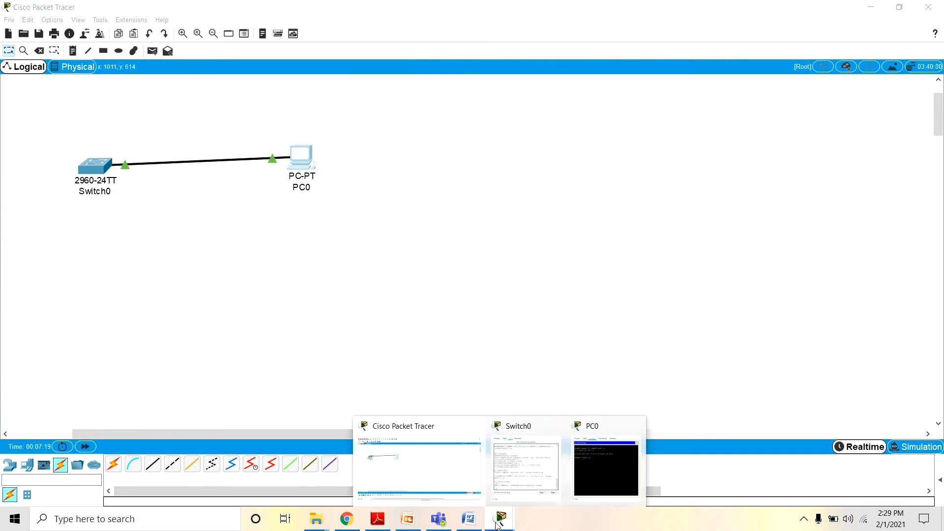
left_click(596, 451)
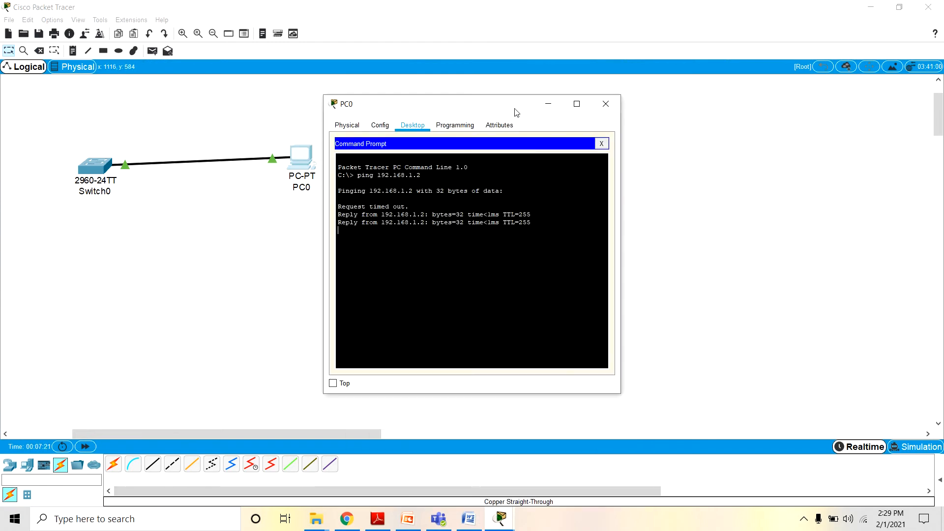
left_click_drag(514, 113, 592, 116)
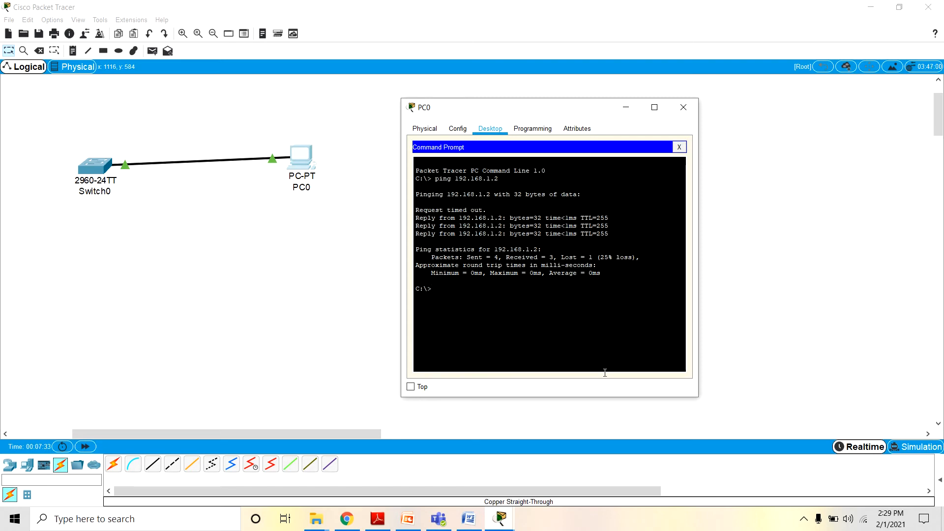
Minimize the PC0 window and inspect the port, IP and MAC address summaries of PC0 and Switch0 in the workspace
left_click(626, 108)
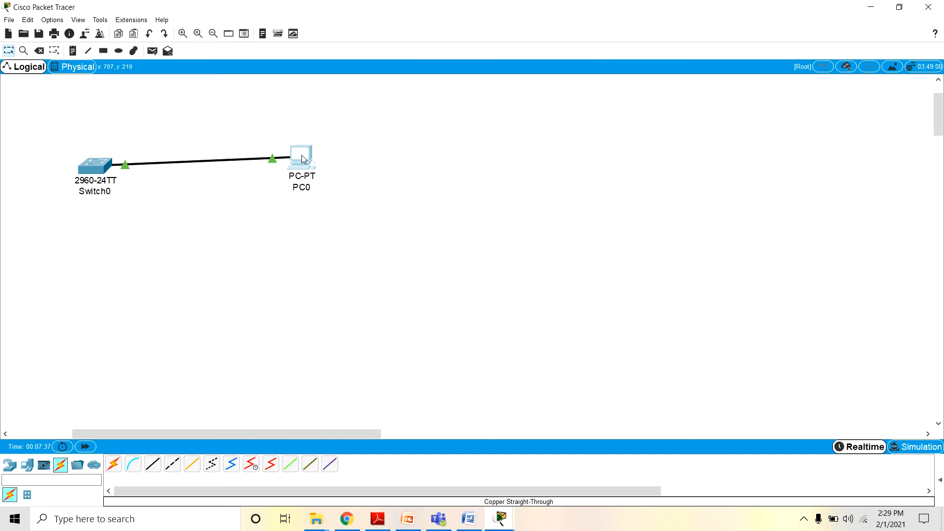
mouse_move(302, 159)
mouse_move(96, 173)
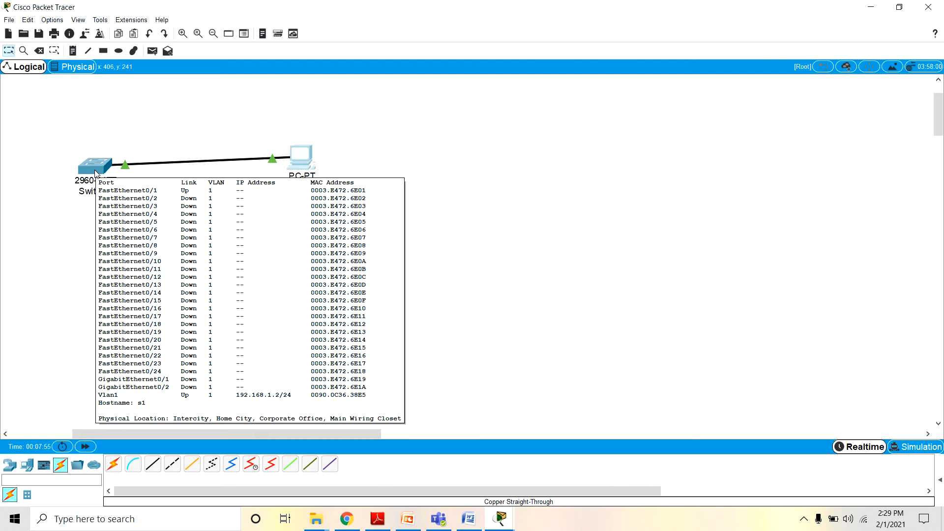
Display PC0's full network configuration with ipconfig /all in its Command Prompt, paging through to the end of the output
left_click(501, 518)
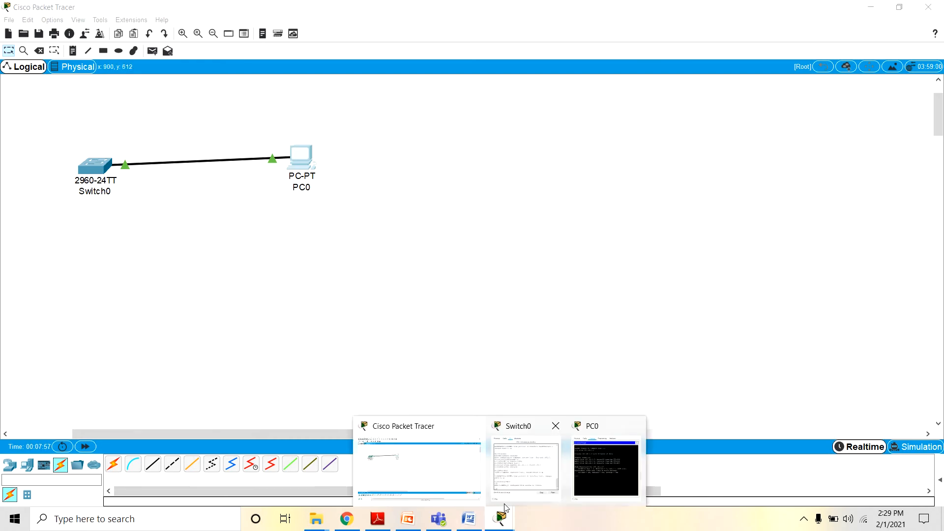
left_click(586, 462)
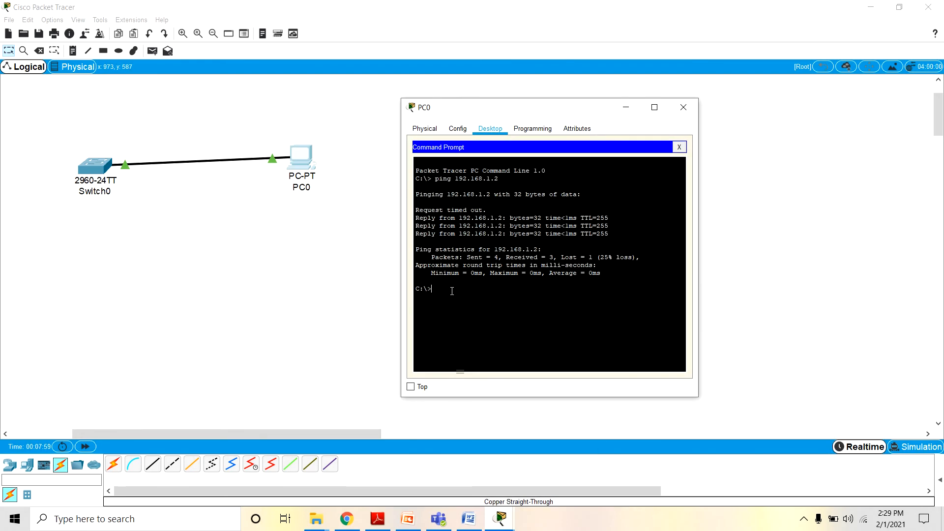
type("ipconfig /all")
key("Return")
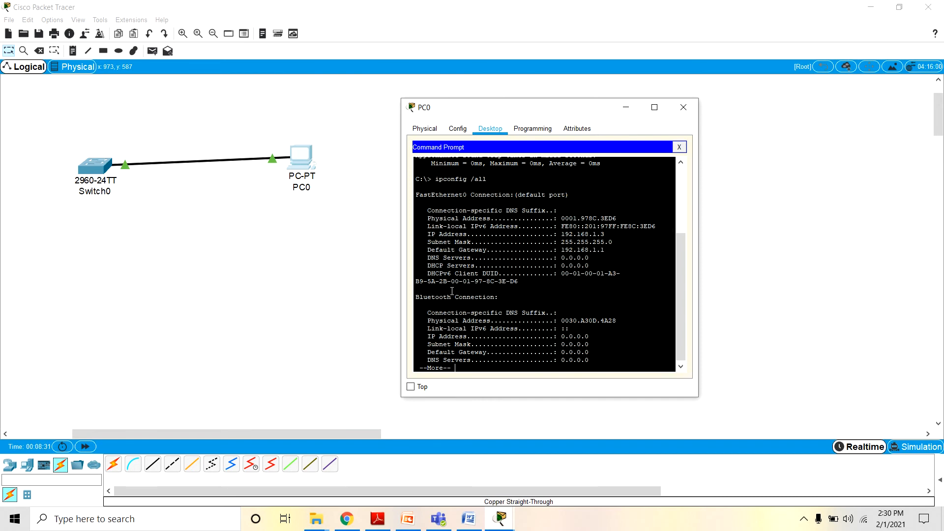
key("Return")
key("Return")
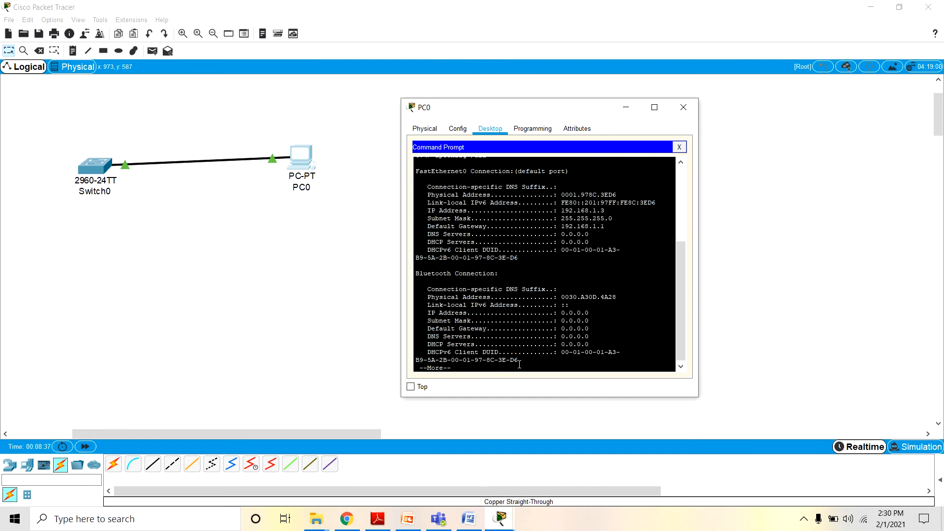
key("Return")
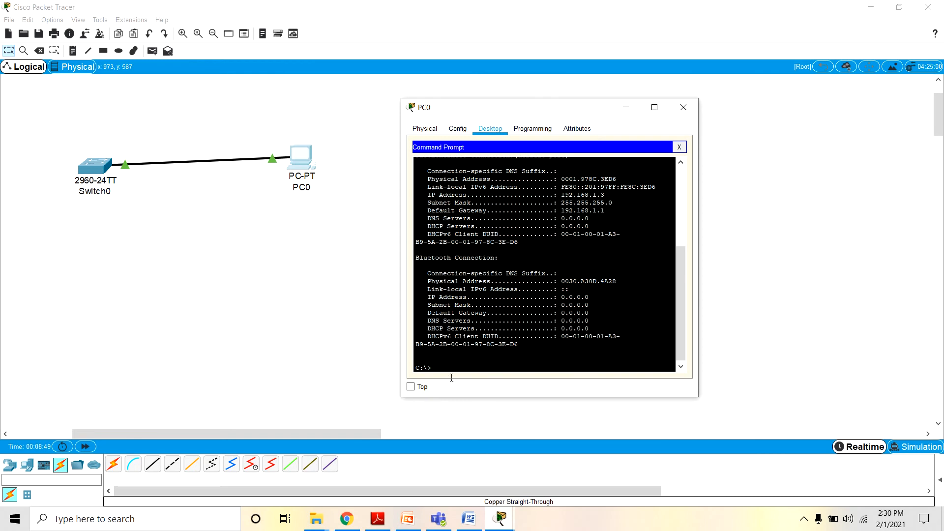
Open Switch0's command line and display its ARP table with the command show arp
left_click(91, 172)
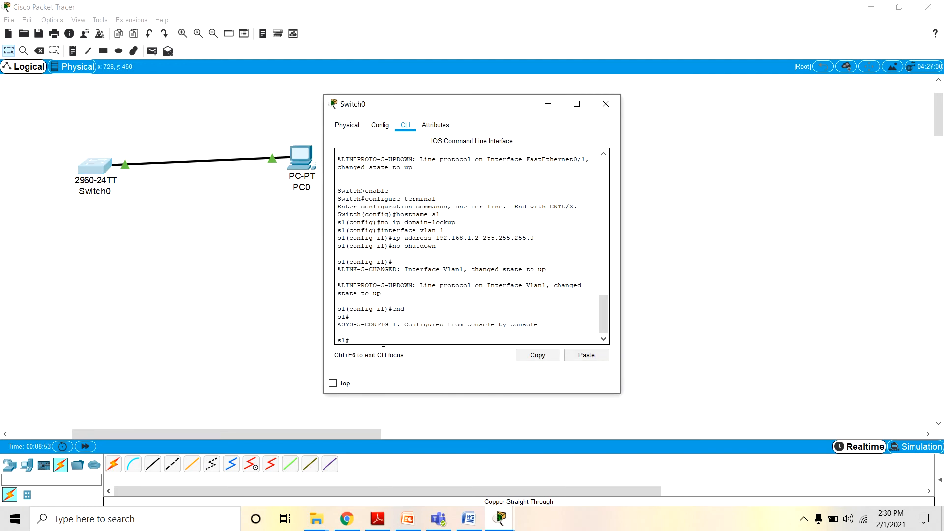
type("show arp")
key("Return")
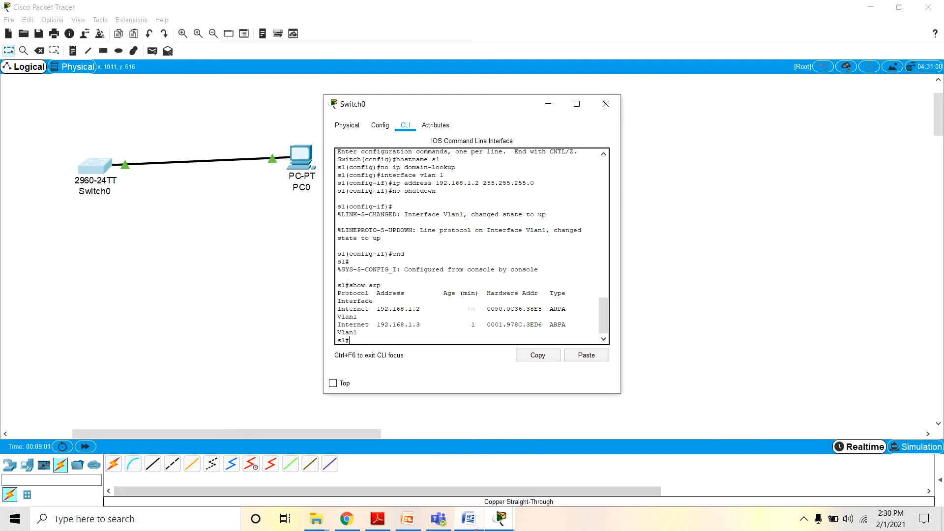
Check the addressing table in the Word lab document, highlight the matching ARP entries in Switch0's command line, and minimize the switch window
left_click(473, 525)
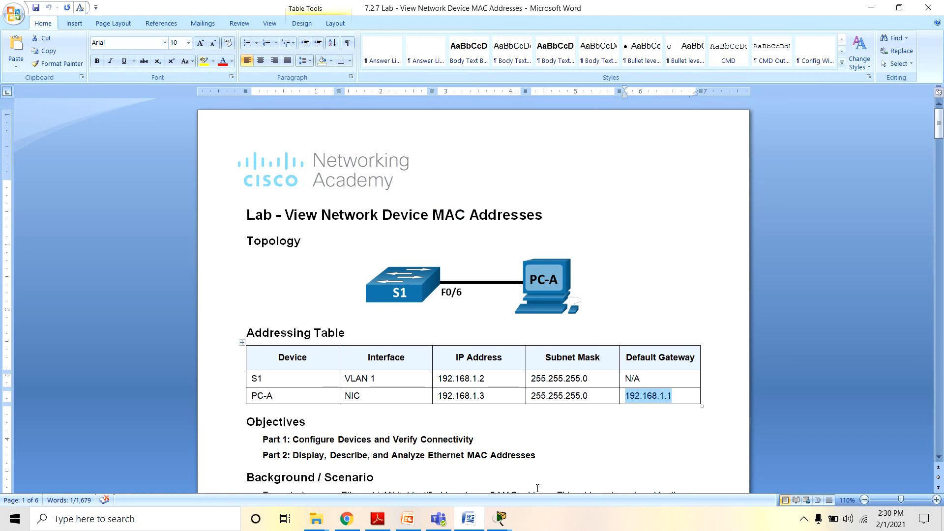
mouse_move(501, 517)
left_click(474, 462)
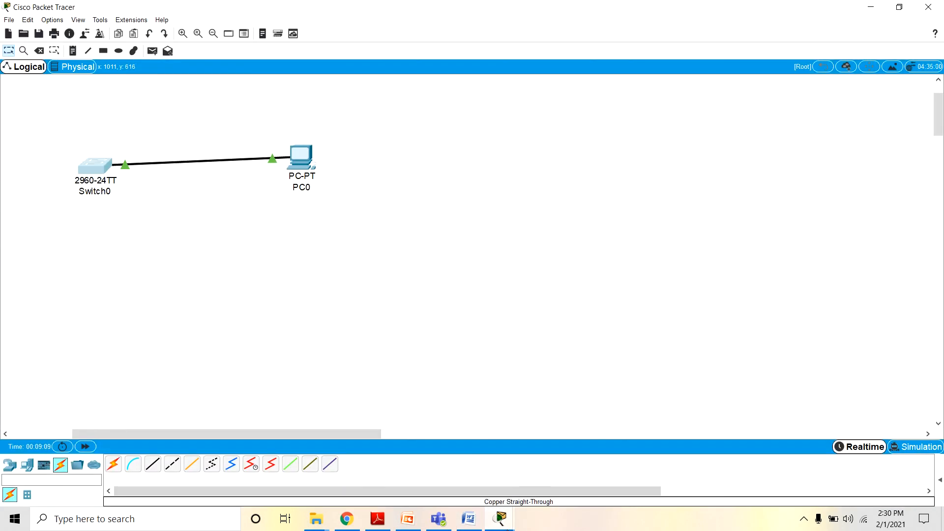
left_click(527, 462)
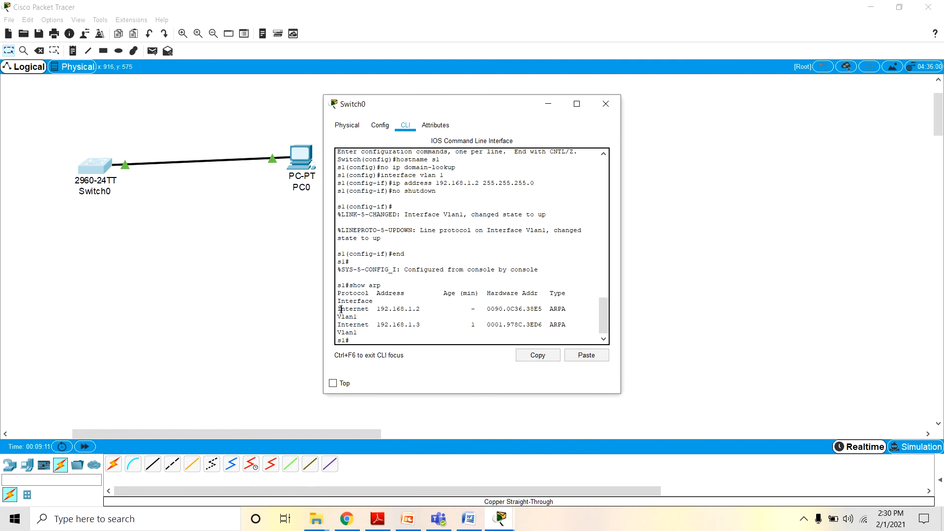
left_click_drag(340, 308, 567, 325)
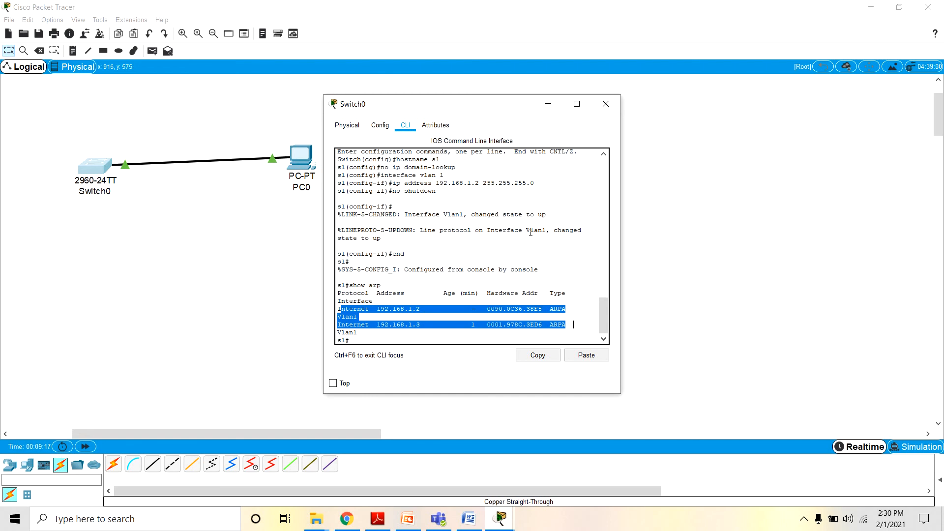
left_click(548, 105)
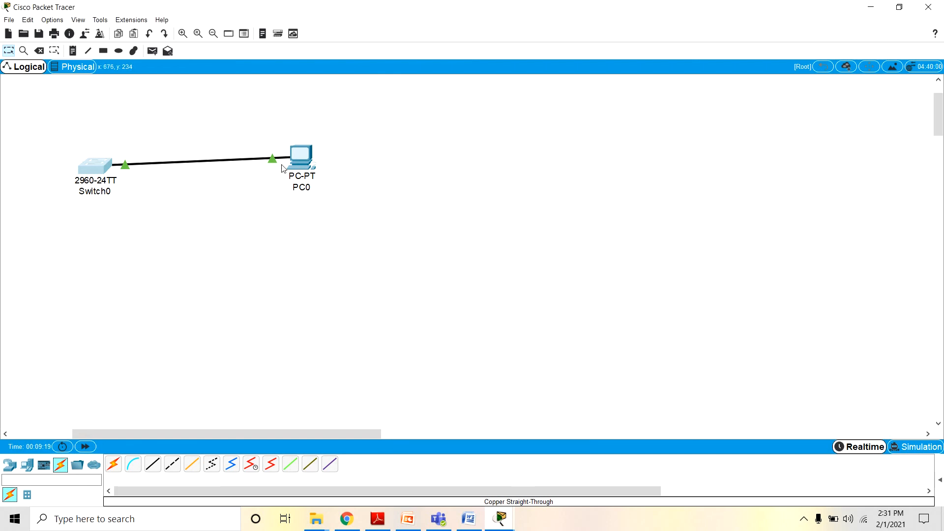
Play the traffic between Switch0 and PC0 in Simulation mode, and reset the simulation and close its event panel
left_click(916, 447)
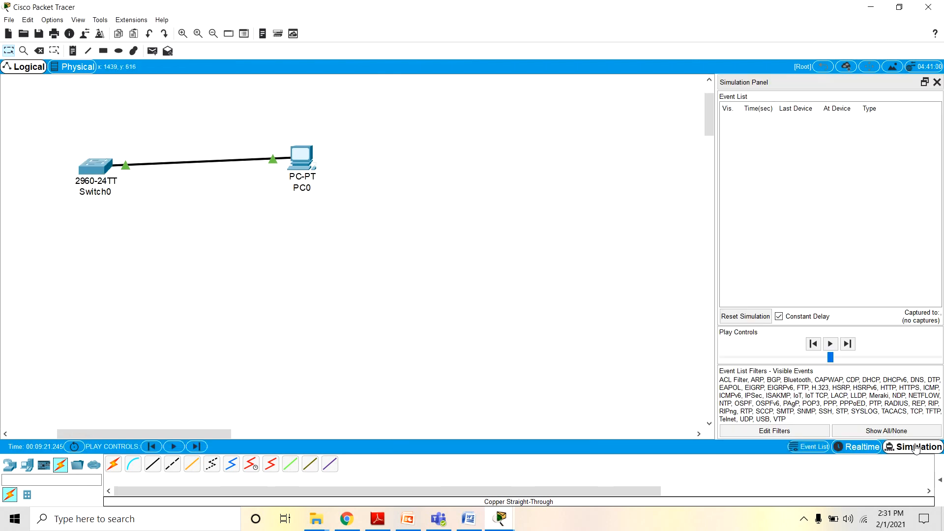
left_click(829, 343)
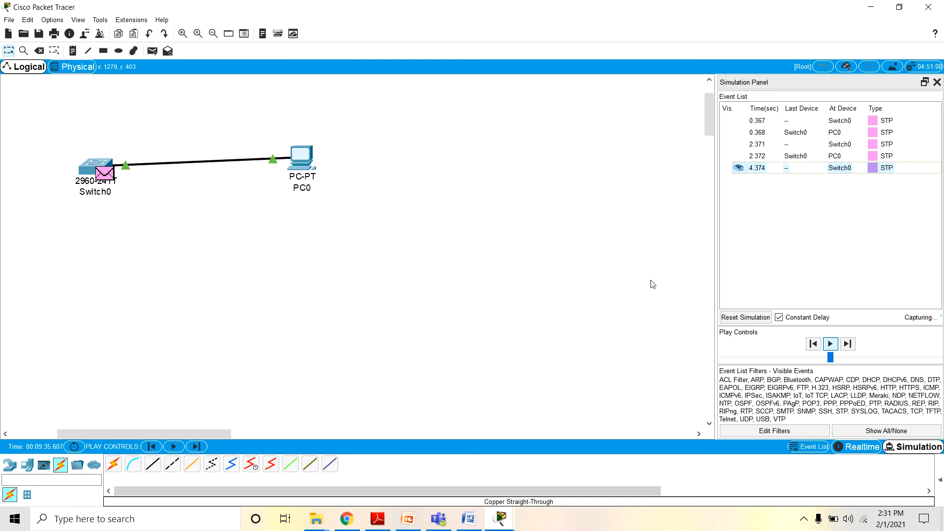
left_click(831, 344)
left_click(744, 316)
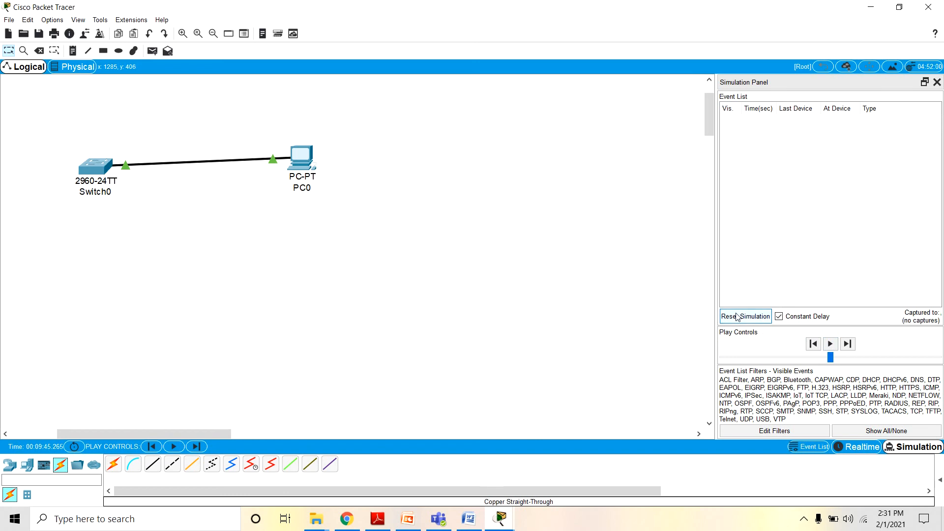
left_click(937, 82)
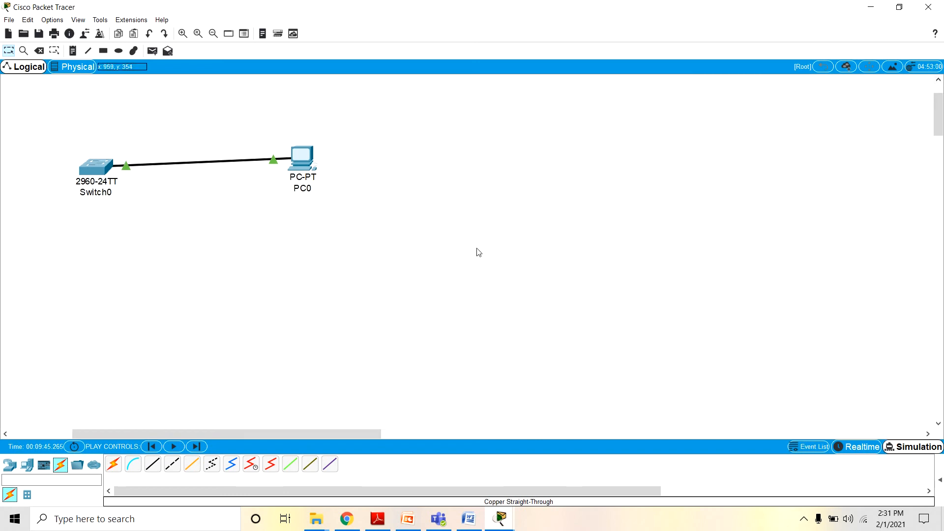
left_click_drag(276, 434, 237, 432)
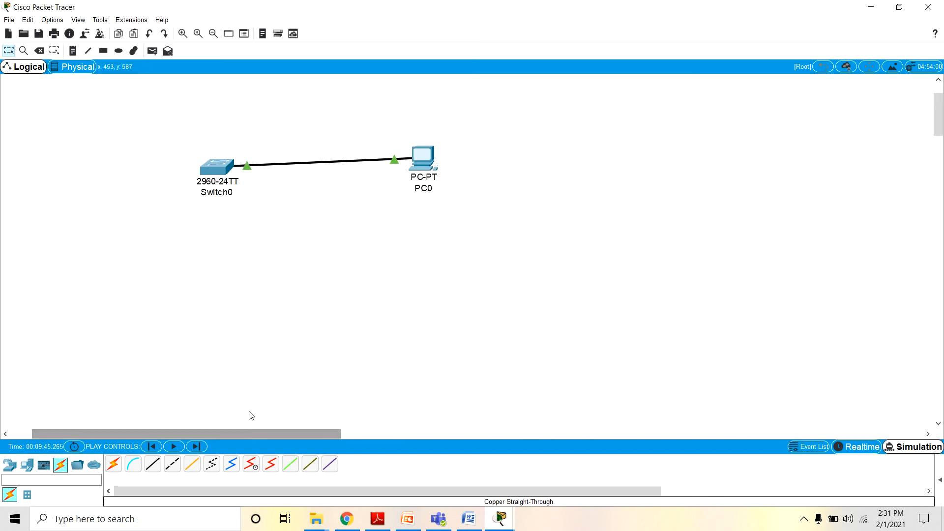